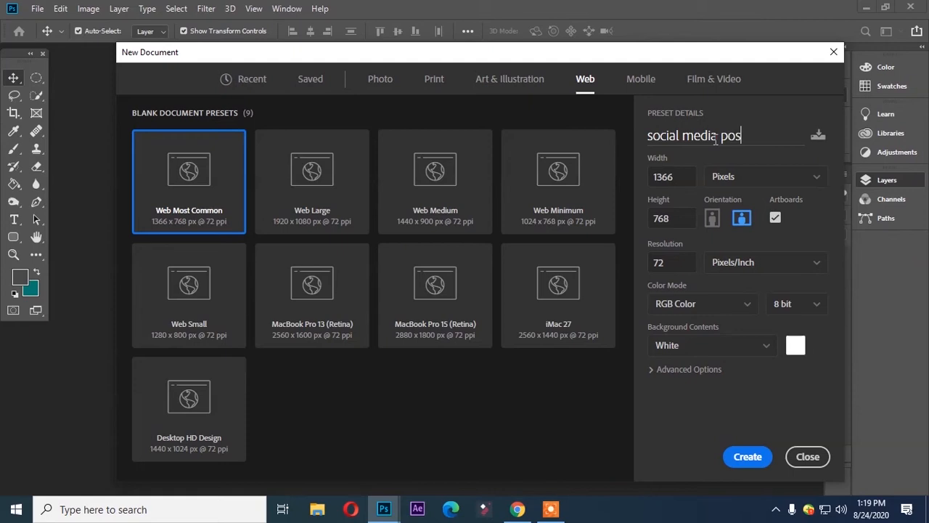
# - Finish naming the new document "social media post design" and create it as a square canvas
pyautogui.write('sign')
pyautogui.click(733, 455)
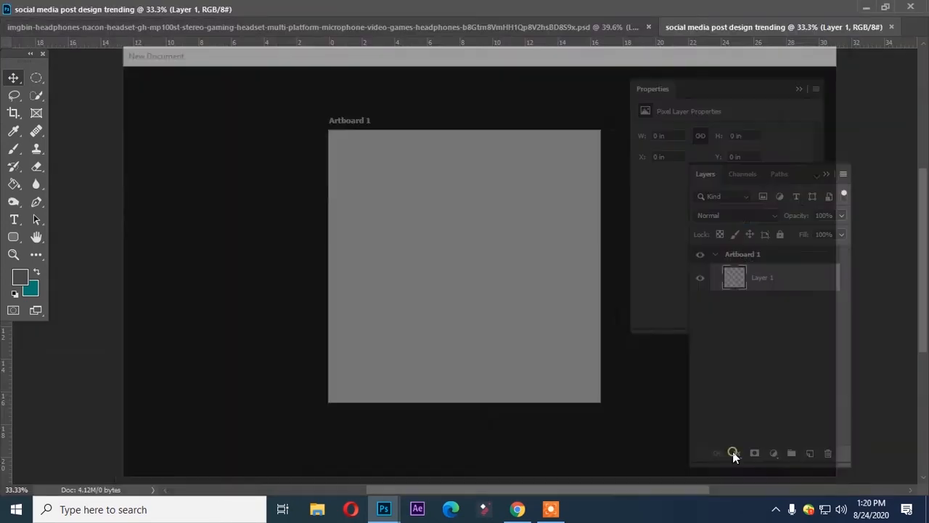
pyautogui.scroll(-1, 498, 265)
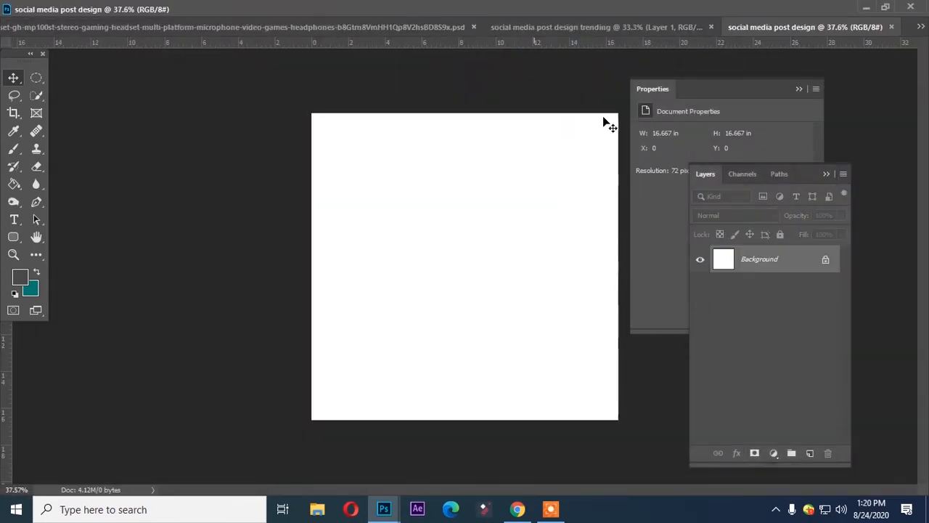
# - Close the "social media post design trending" document and return to the standard screen layout with the full canvas in view
pyautogui.click(717, 27)
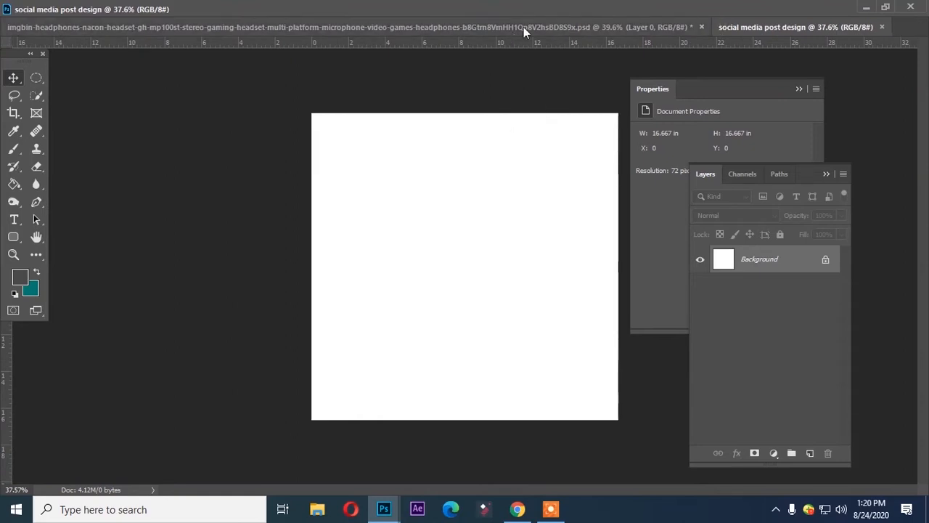
pyautogui.doubleClick(561, 7)
pyautogui.moveTo(185, 124); pyautogui.dragTo(174, 56)
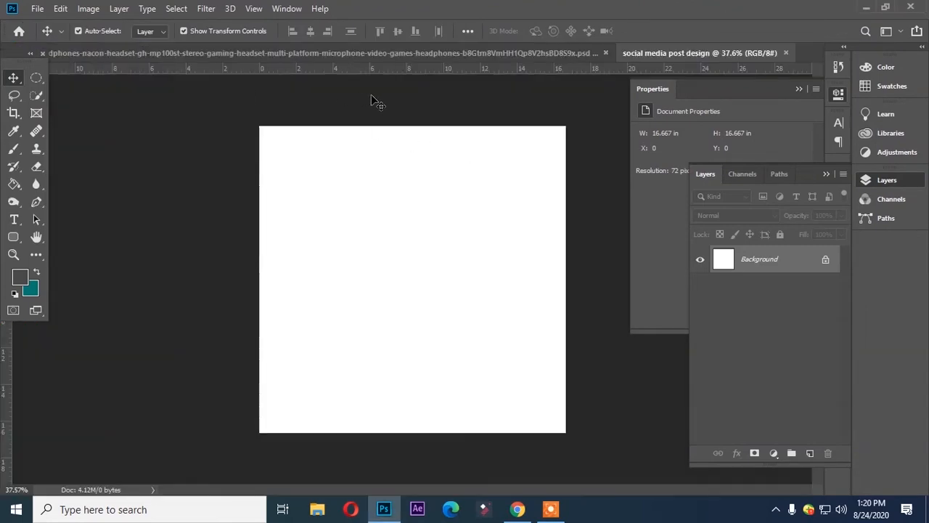
pyautogui.scroll(-1, 388, 117)
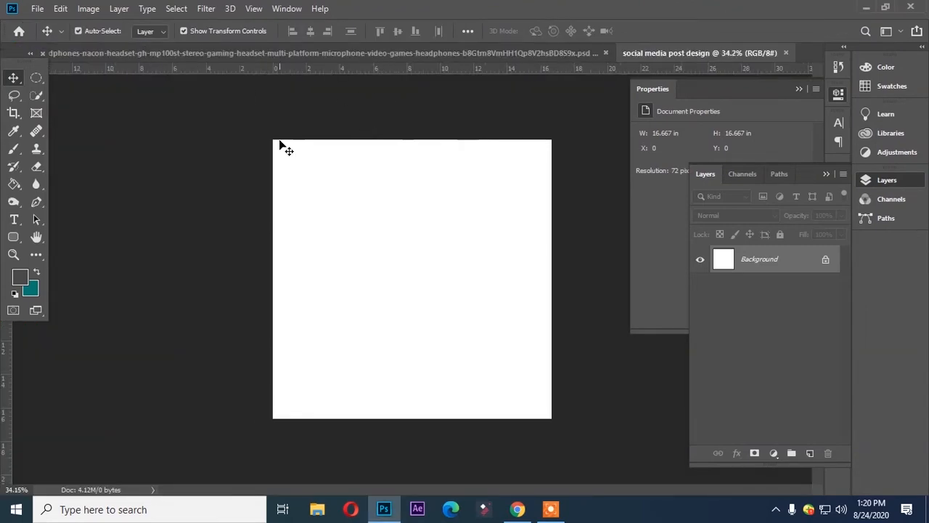
# - Set the background color to dark teal #05504a
pyautogui.click(30, 289)
pyautogui.click(692, 218)
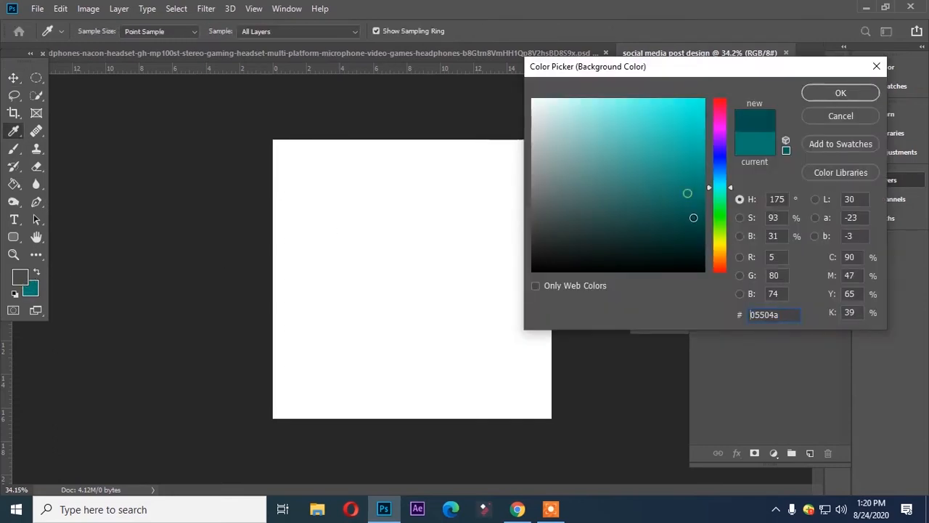
pyautogui.click(839, 93)
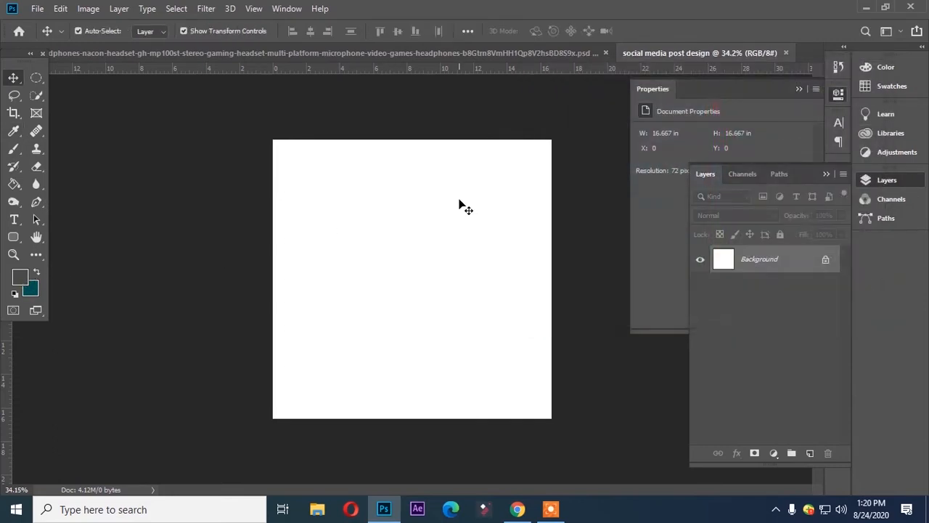
# - Fill the whole Background layer with the dark teal using the Paint Bucket, swapping the foreground and background colors
pyautogui.press('g')
pyautogui.click(442, 216)
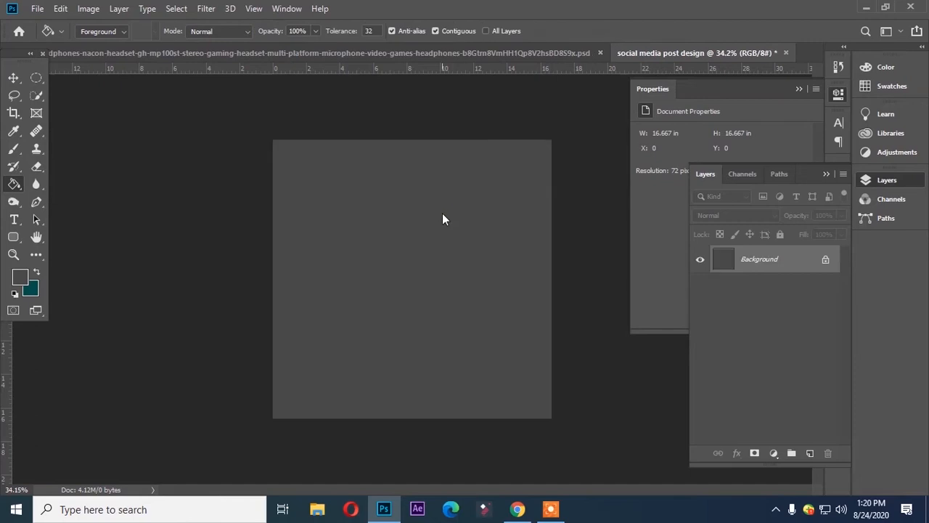
pyautogui.press('x')
pyautogui.click(389, 235)
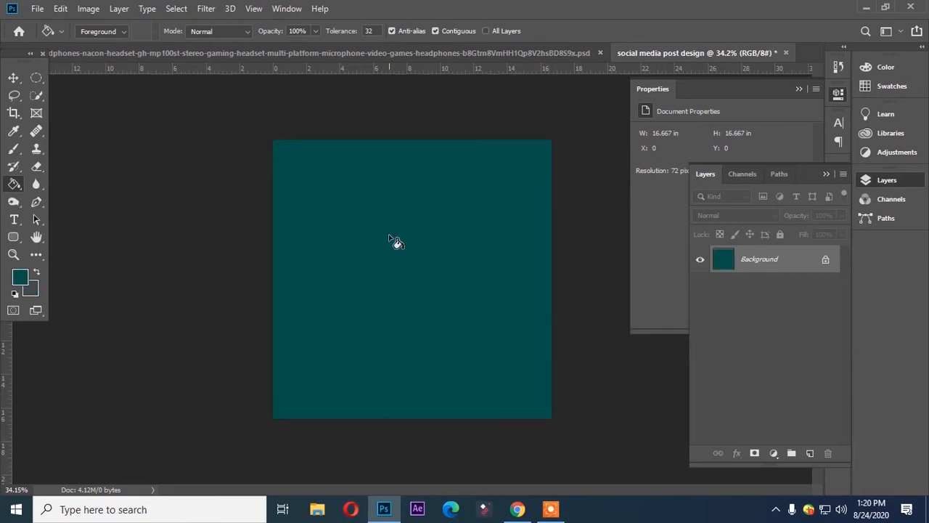
# - Start the Oil Paint filter on the background with Stylization 6.8, Cleanliness 10.0, Scale 9.7 and Bristle Detail 1.1
pyautogui.click(207, 10)
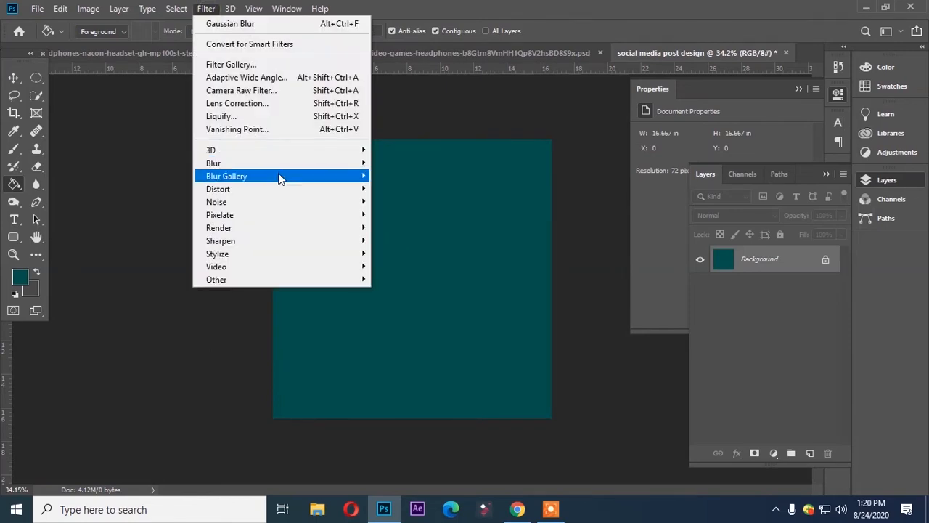
pyautogui.moveTo(301, 180)
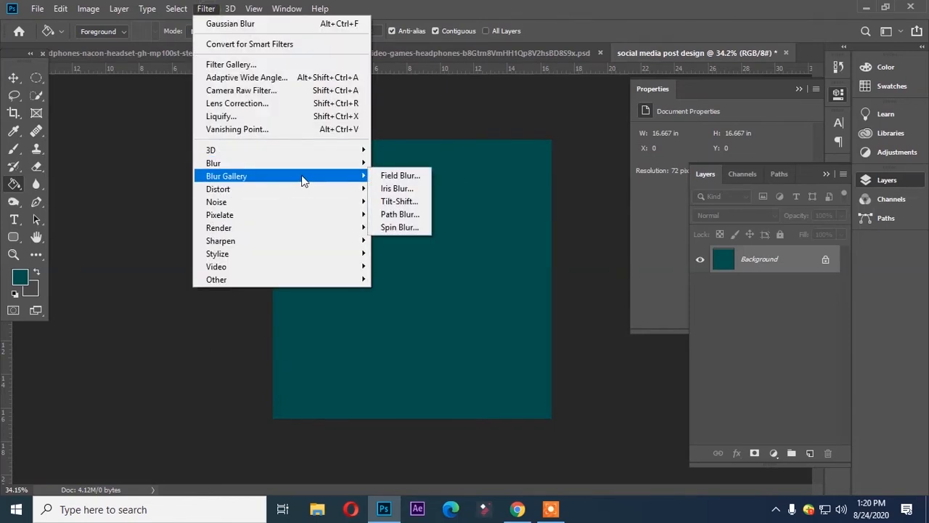
pyautogui.moveTo(308, 234)
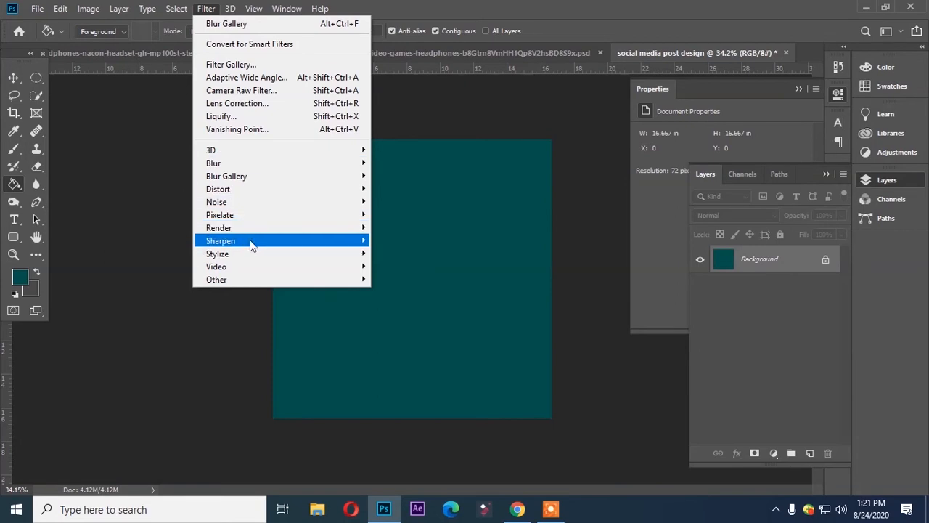
pyautogui.moveTo(249, 253)
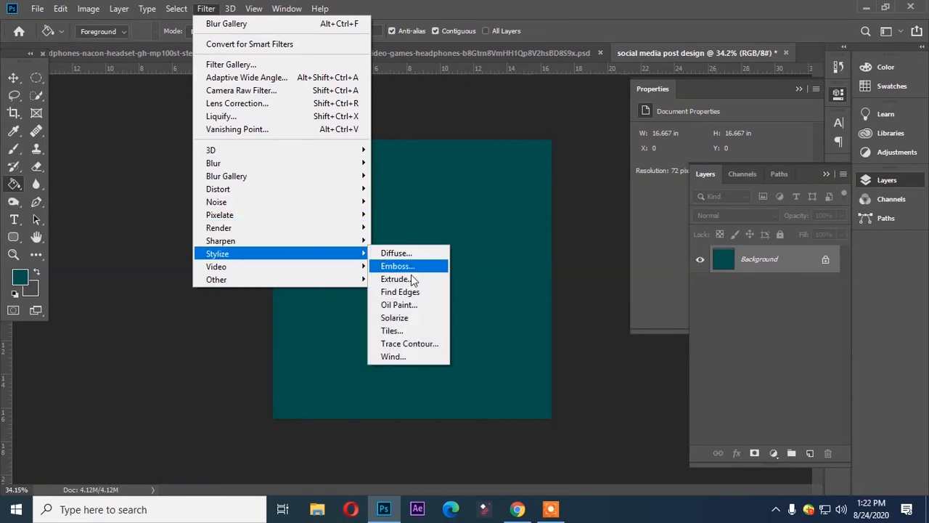
pyautogui.click(412, 304)
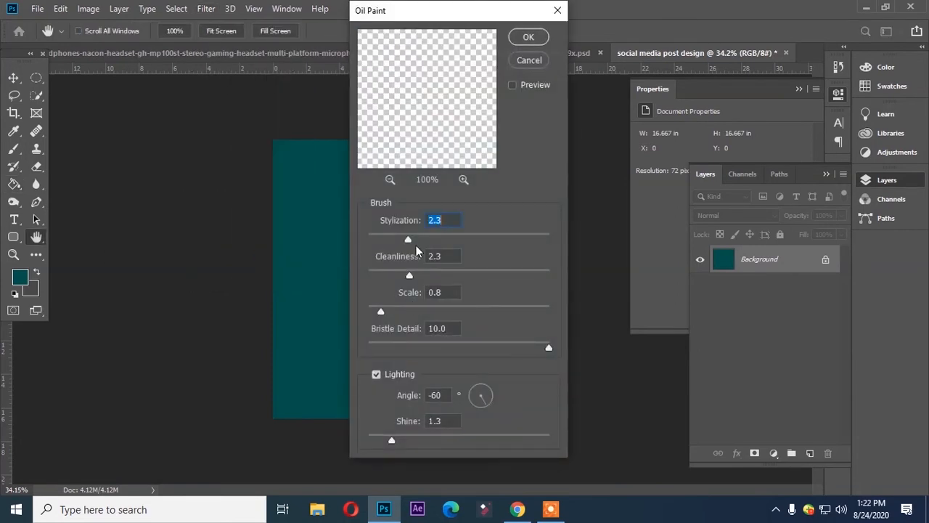
pyautogui.moveTo(449, 241); pyautogui.dragTo(490, 242)
pyautogui.moveTo(409, 275); pyautogui.dragTo(550, 275)
pyautogui.moveTo(380, 312); pyautogui.dragTo(543, 312)
pyautogui.moveTo(460, 349); pyautogui.dragTo(388, 345)
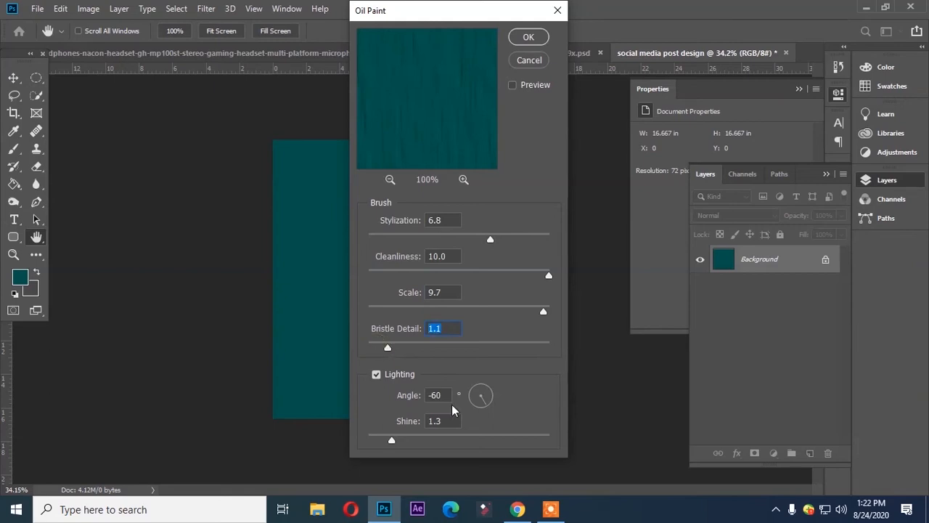
# - Set the Oil Paint lighting angle to 0°, Bristle Detail to 8.0 and Stylization to 1.1, keeping Lighting on, and apply the filter
pyautogui.moveTo(485, 397); pyautogui.dragTo(496, 396)
pyautogui.click(376, 375)
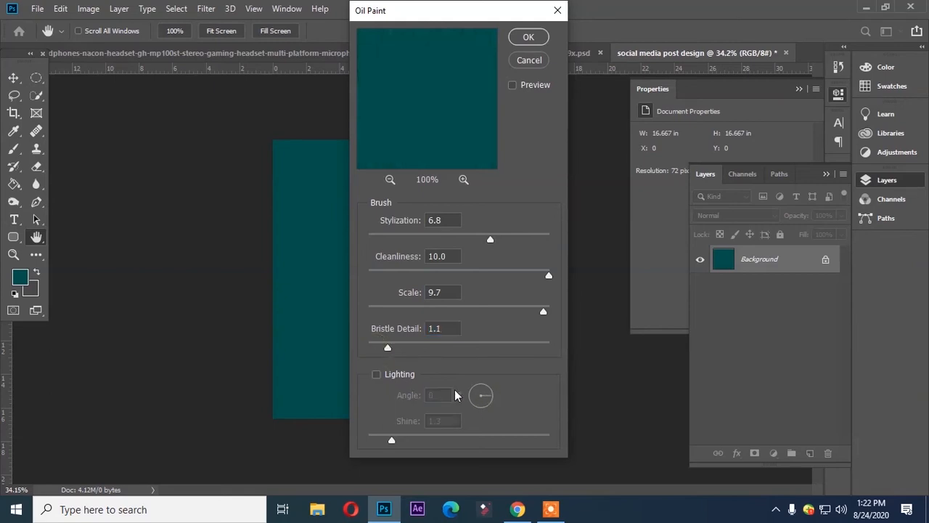
pyautogui.click(376, 374)
pyautogui.moveTo(389, 345); pyautogui.dragTo(514, 349)
pyautogui.moveTo(487, 238); pyautogui.dragTo(385, 236)
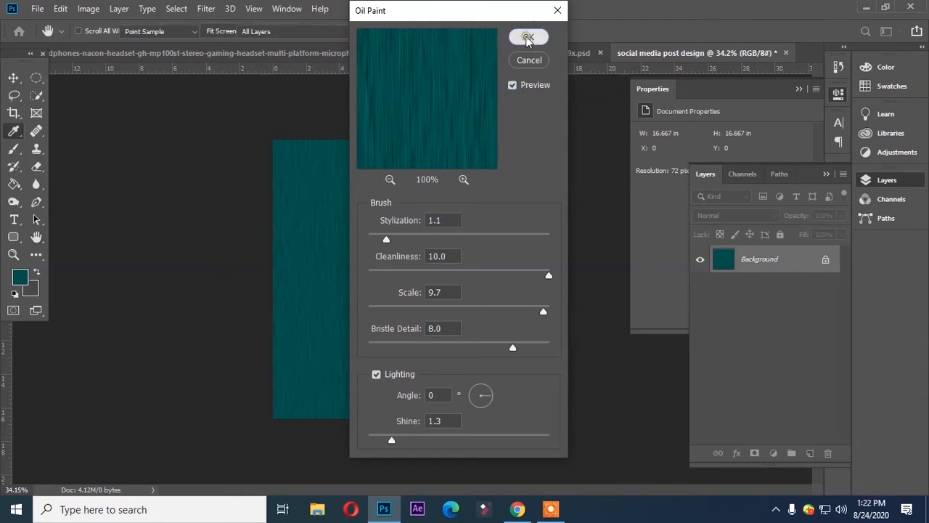
pyautogui.click(528, 37)
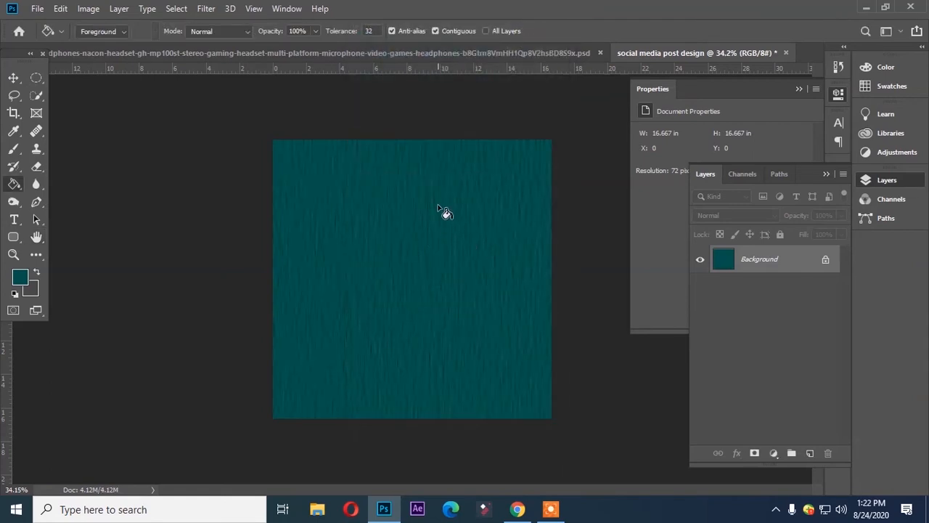
# - Select the whole canvas and free-transform the texture, rotating it about 90° and enlarging it to about 105%
pyautogui.scroll(-1, 444, 212)
pyautogui.hotkey('ctrl', 'a')
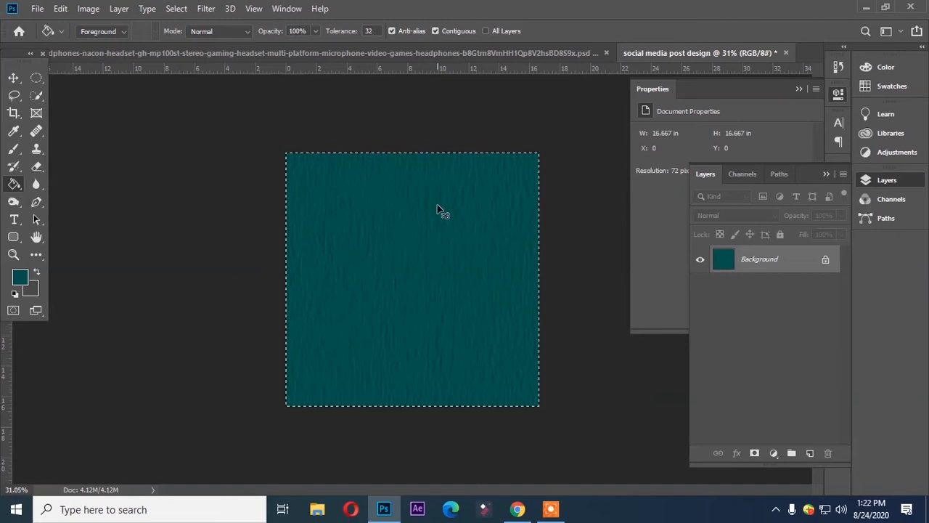
pyautogui.hotkey('ctrl', 't')
pyautogui.moveTo(565, 148); pyautogui.dragTo(581, 453)
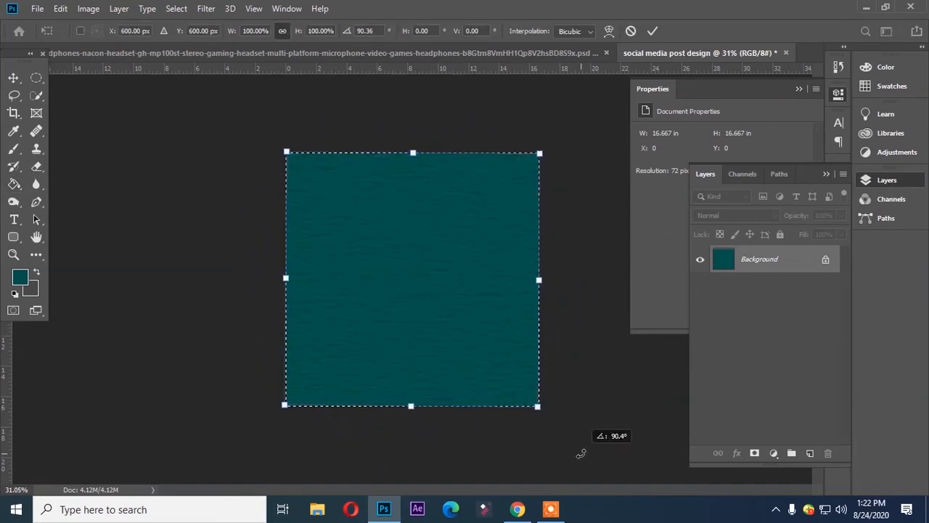
pyautogui.moveTo(537, 406); pyautogui.dragTo(551, 418)
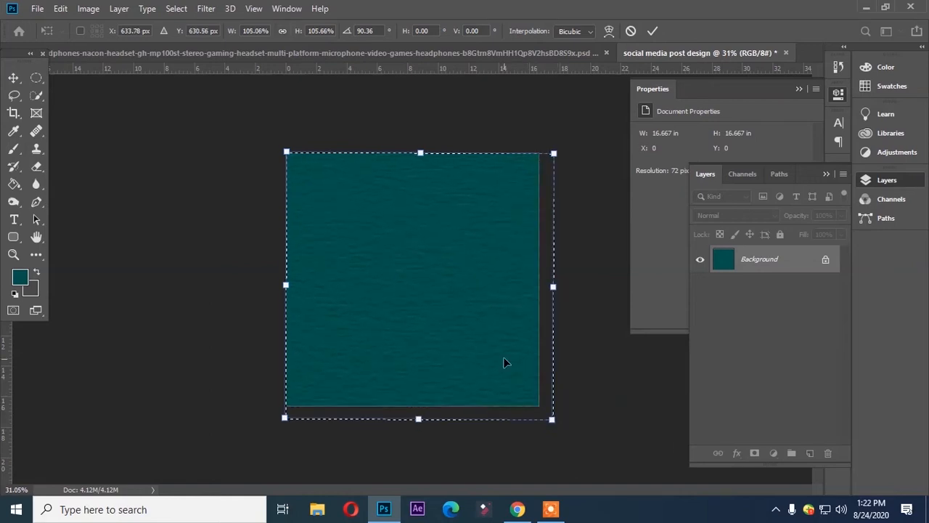
pyautogui.press('Escape')
pyautogui.press('g')
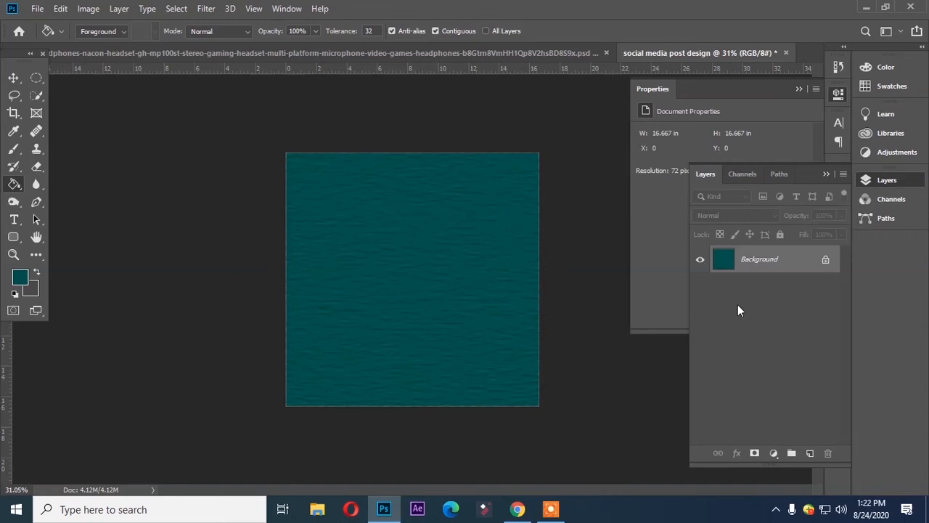
# - Add a new layer and stamp a single 1000 px brush circle in pale teal #a2cbc8 near the canvas centre
pyautogui.hotkey('ctrl', 'shift', 'n')
pyautogui.press('Return')
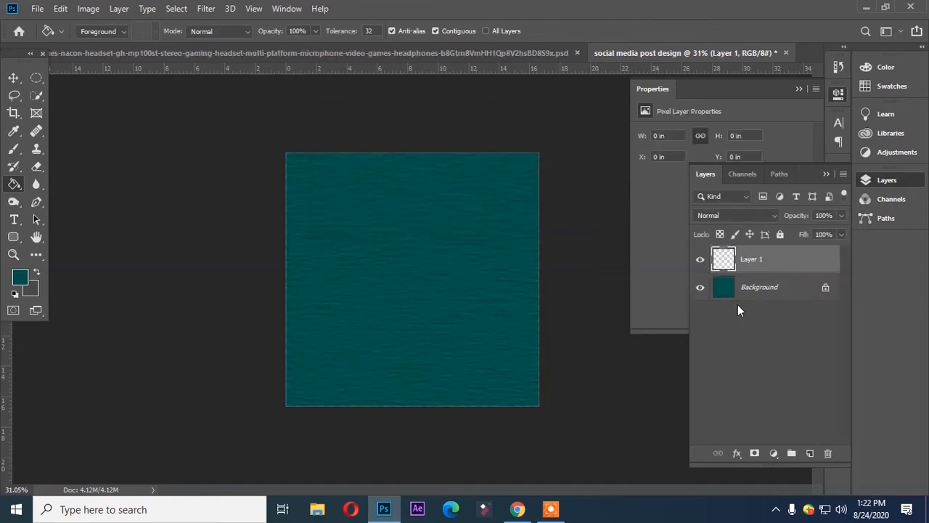
pyautogui.press('b')
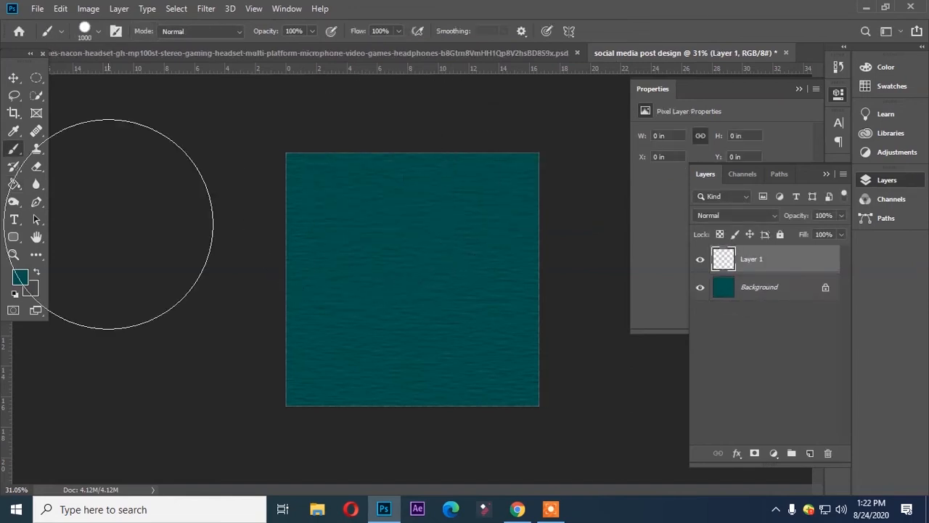
pyautogui.click(22, 278)
pyautogui.click(566, 133)
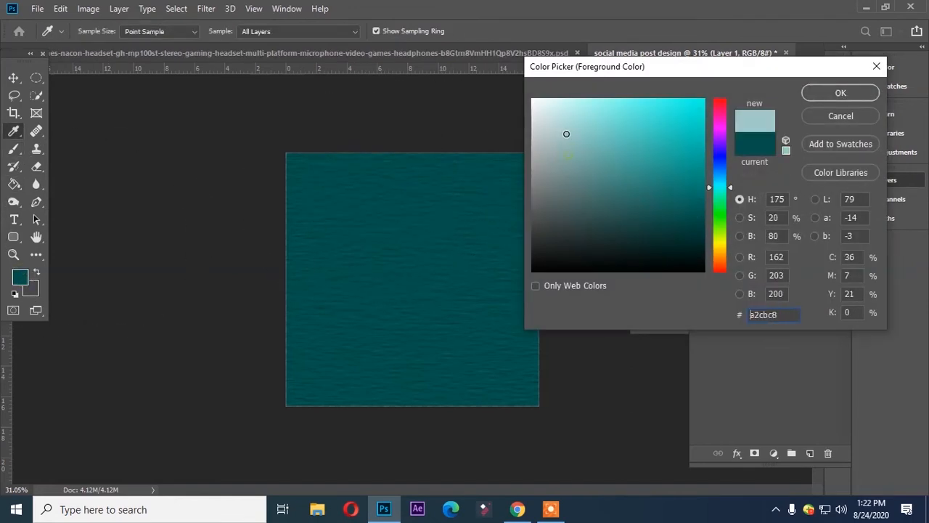
pyautogui.click(840, 93)
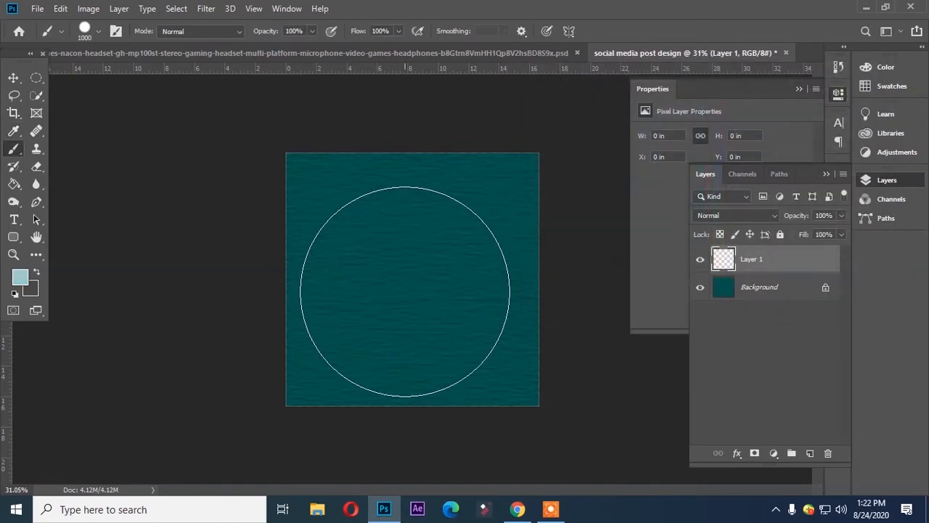
pyautogui.click(404, 291)
# - Apply a Gaussian Blur to the pale circle, increasing the radius for a softer edge
pyautogui.click(206, 9)
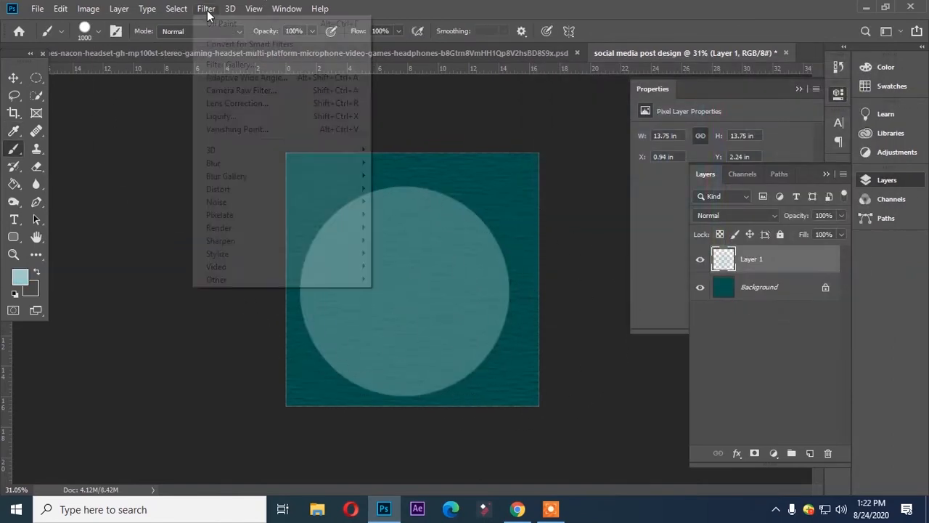
pyautogui.moveTo(283, 170)
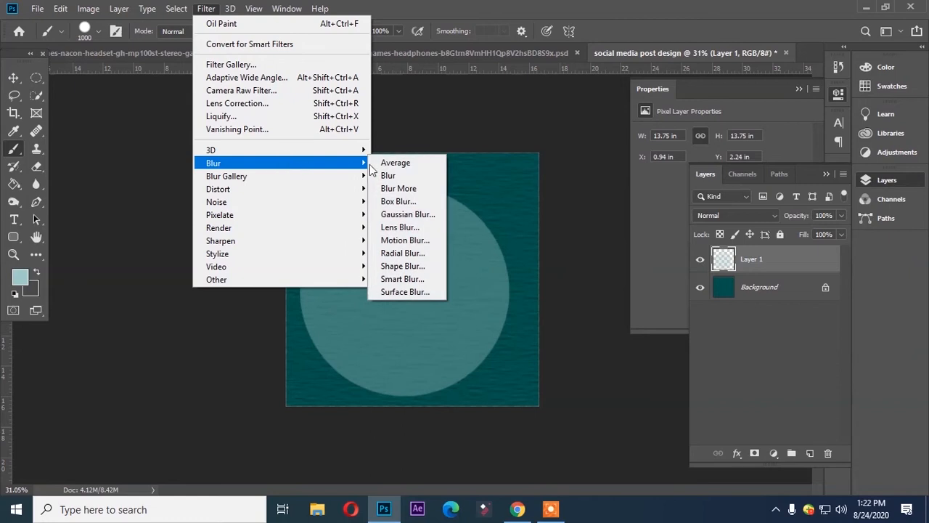
pyautogui.click(392, 217)
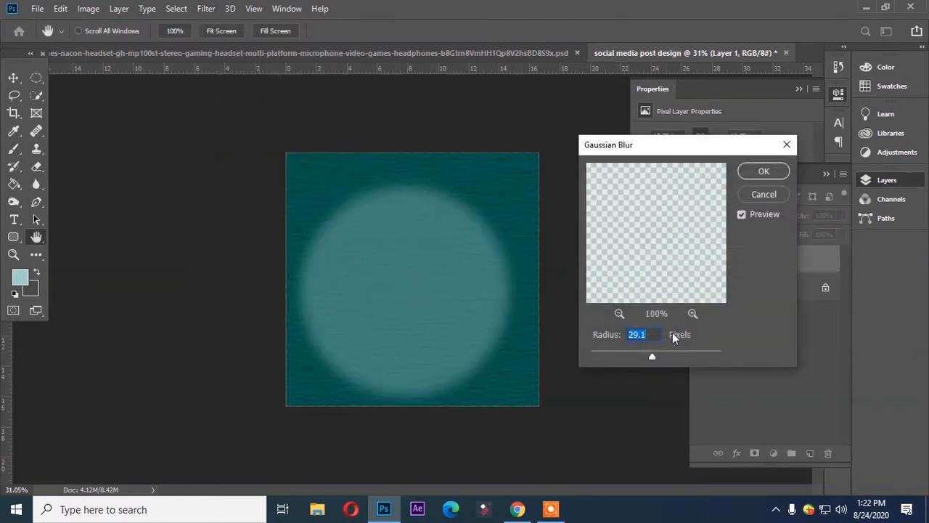
pyautogui.moveTo(658, 354)
pyautogui.mouseDown()
pyautogui.moveTo(685, 352)
pyautogui.moveTo(667, 357)
pyautogui.mouseUp()
pyautogui.click(762, 171)
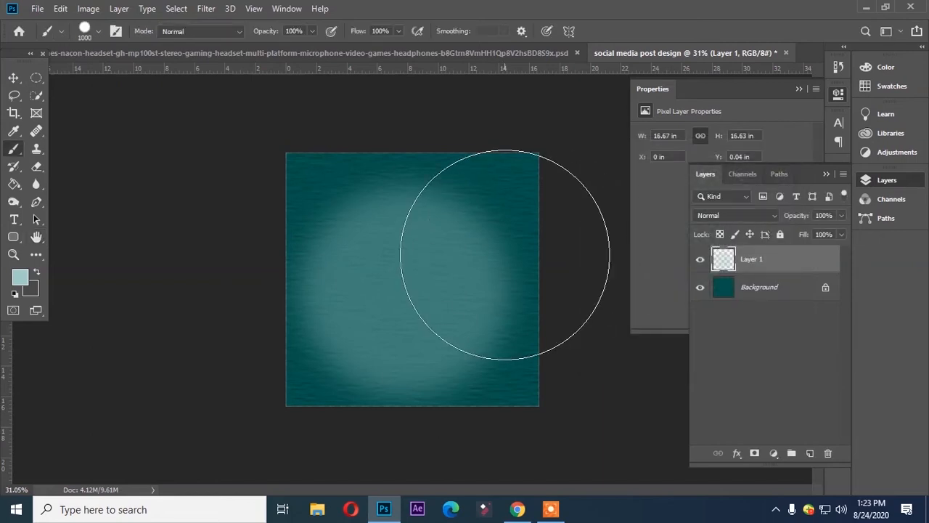
# - Free-transform the blurred circle into a flat ellipse about 15.65 in wide and 6.61 in high in the canvas's lower half
pyautogui.hotkey('ctrl', 't')
pyautogui.moveTo(413, 153); pyautogui.dragTo(416, 269)
pyautogui.moveTo(481, 338); pyautogui.dragTo(539, 337)
pyautogui.moveTo(341, 336); pyautogui.dragTo(301, 338)
pyautogui.moveTo(423, 410); pyautogui.dragTo(419, 358)
pyautogui.moveTo(418, 267); pyautogui.dragTo(411, 304)
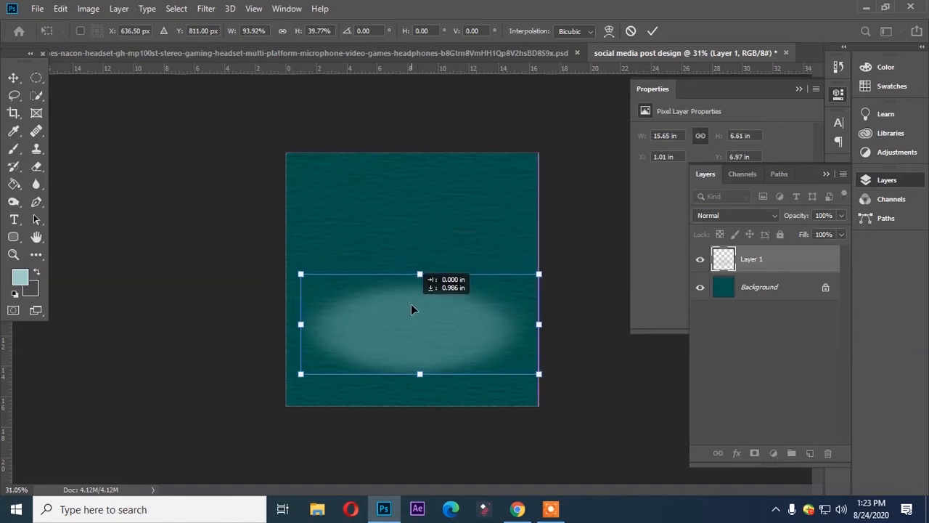
pyautogui.press('Return')
pyautogui.press('b')
pyautogui.click(413, 304)
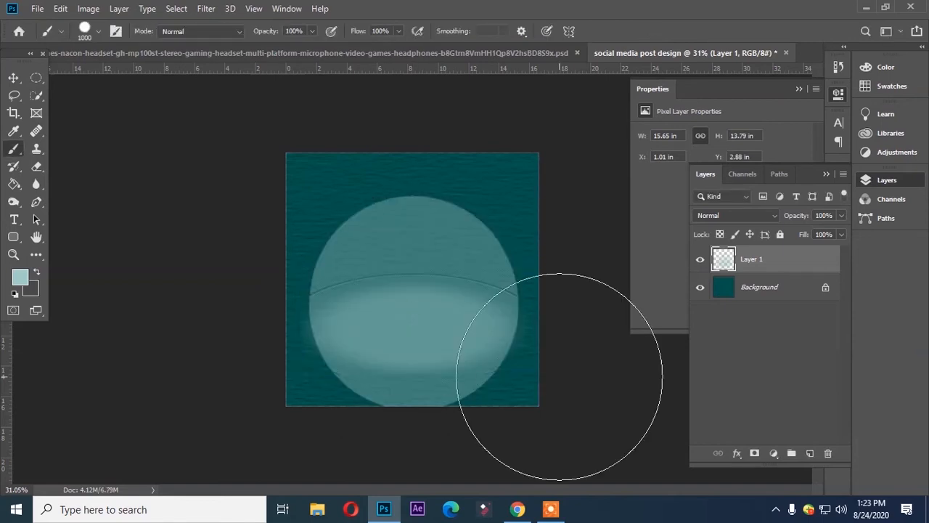
pyautogui.hotkey('ctrl', 'z')
# - Move the blurred ellipse up slightly and stretch its height to about 7.32 in, keeping its width
pyautogui.press('v')
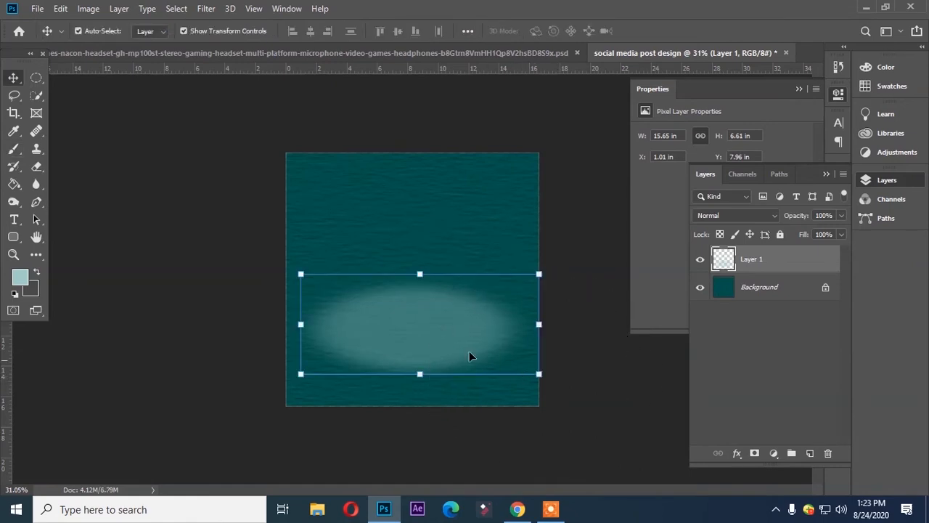
pyautogui.moveTo(457, 336); pyautogui.dragTo(452, 326)
pyautogui.rightClick(450, 312)
pyautogui.click(441, 303)
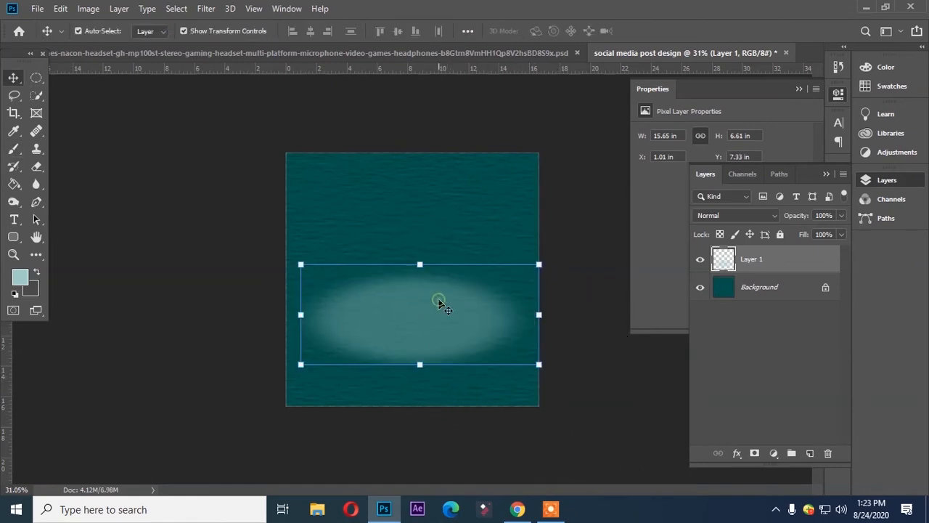
pyautogui.hotkey('ctrl', 't')
pyautogui.moveTo(421, 265); pyautogui.dragTo(421, 253)
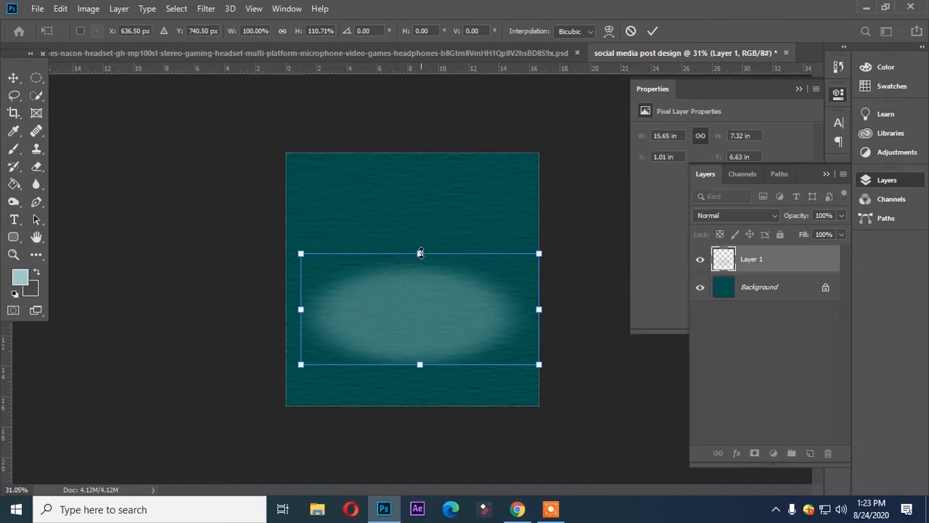
pyautogui.press('Return')
pyautogui.click(581, 295)
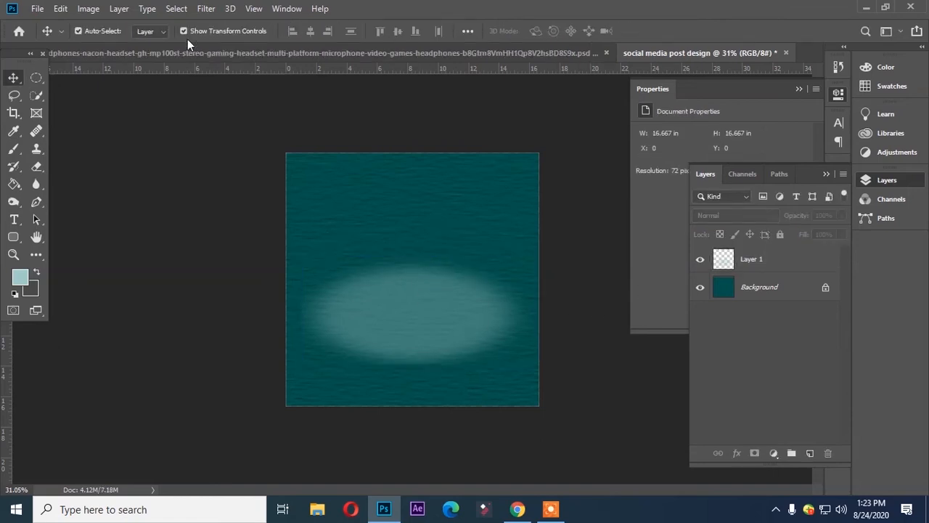
# - Bring the headset layer from the headphones document into the social media post, placing it near the canvas centre
pyautogui.click(207, 52)
pyautogui.moveTo(358, 182)
pyautogui.mouseDown()
pyautogui.moveTo(342, 187)
pyautogui.moveTo(355, 184)
pyautogui.mouseUp()
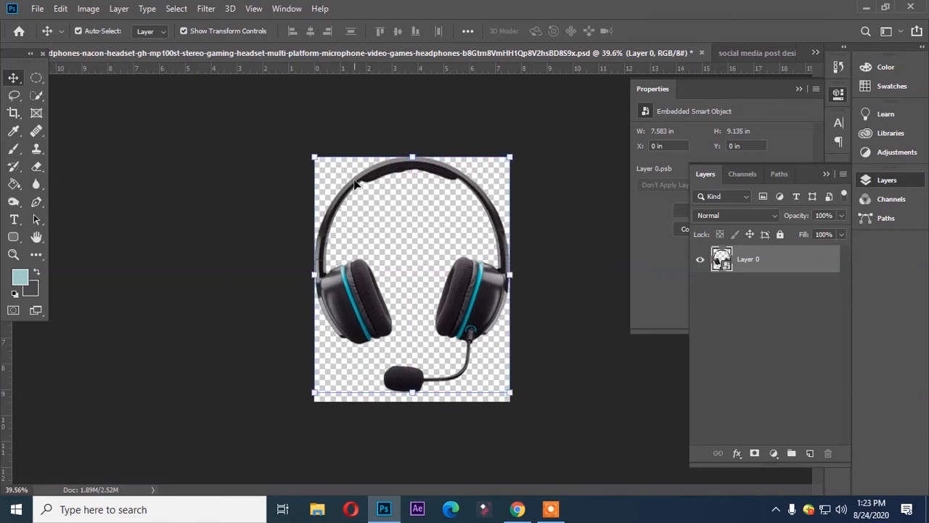
pyautogui.moveTo(354, 181); pyautogui.dragTo(358, 188)
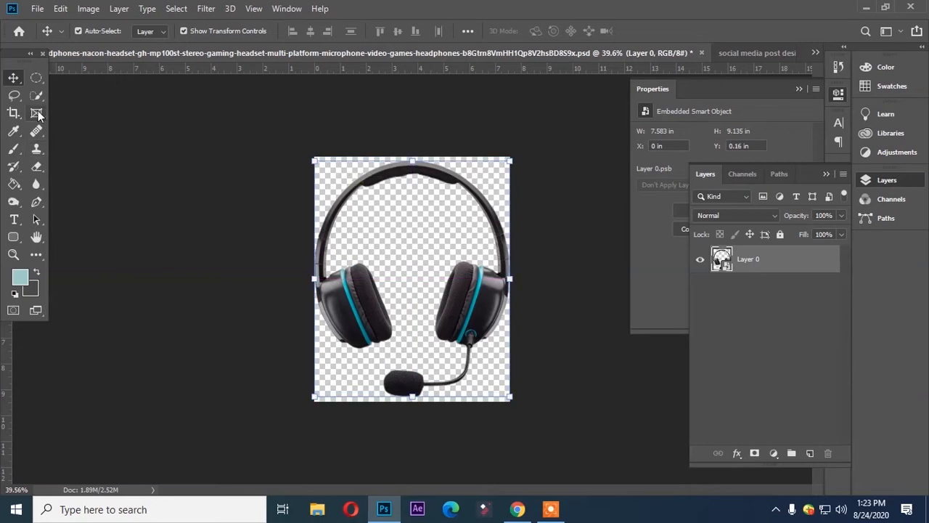
pyautogui.moveTo(353, 190); pyautogui.dragTo(404, 285)
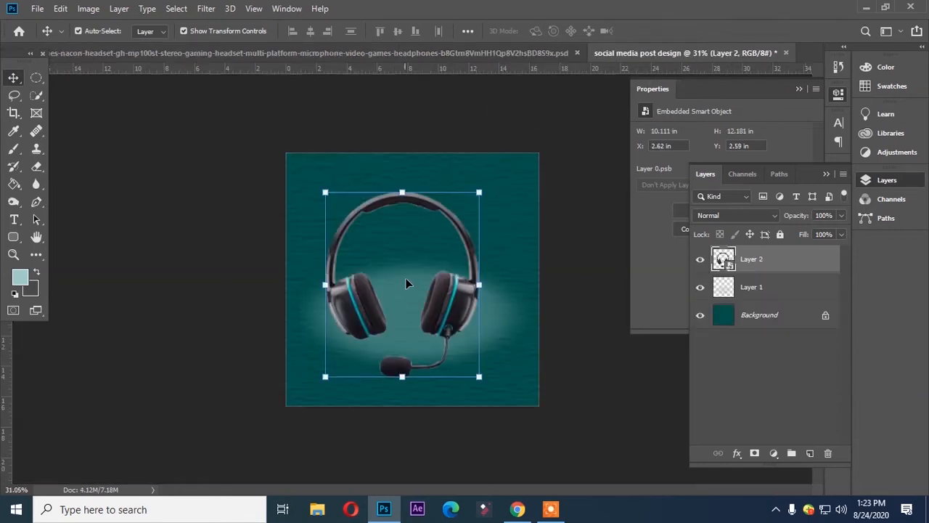
# - Rotate the headset about 18° clockwise and position it over the pale ellipse near the canvas centre
pyautogui.moveTo(424, 221); pyautogui.dragTo(450, 197)
pyautogui.click(411, 319)
pyautogui.moveTo(411, 319); pyautogui.dragTo(415, 335)
pyautogui.click(451, 288)
pyautogui.moveTo(451, 288); pyautogui.dragTo(453, 304)
pyautogui.moveTo(500, 194); pyautogui.dragTo(436, 184)
pyautogui.moveTo(456, 284); pyautogui.dragTo(450, 282)
pyautogui.moveTo(440, 168); pyautogui.dragTo(491, 242)
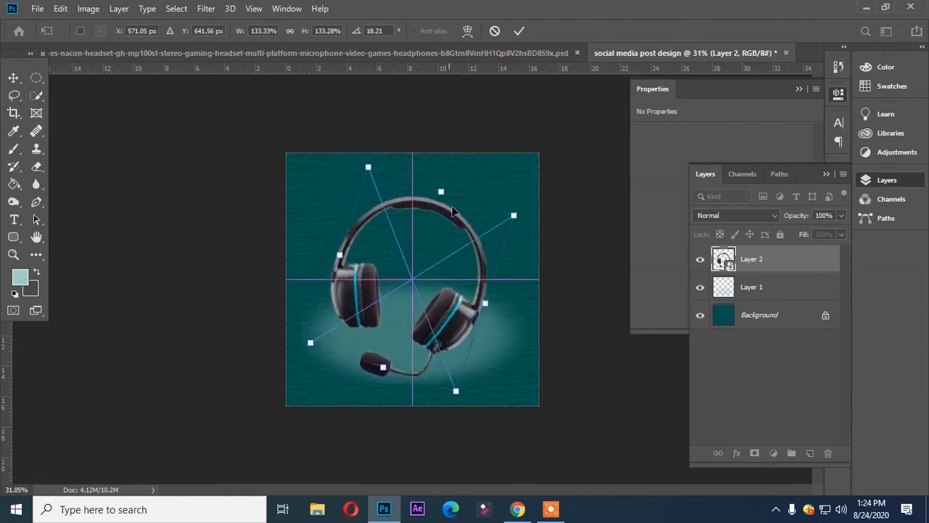
pyautogui.moveTo(452, 211); pyautogui.dragTo(452, 205)
pyautogui.press('Escape')
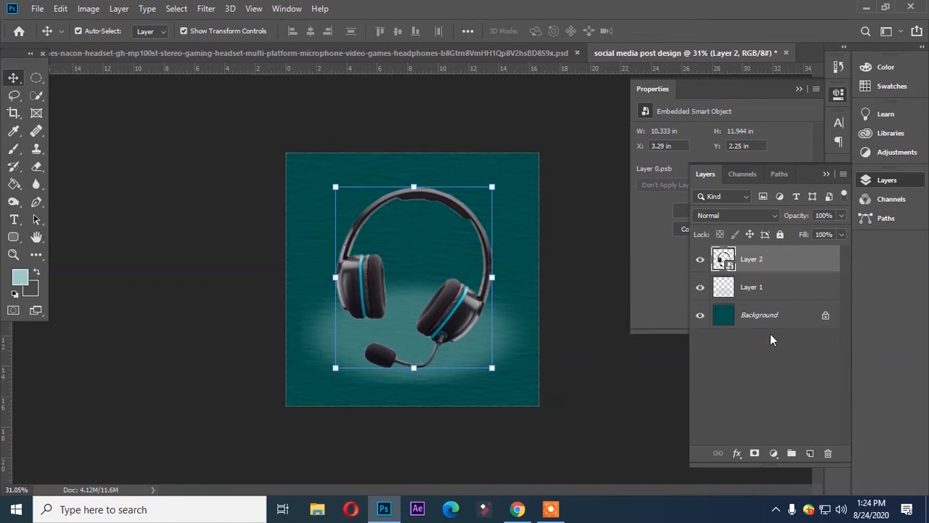
# - Add a new layer directly above the ellipse layer and name it shadow
pyautogui.click(777, 291)
pyautogui.hotkey('ctrl', 'shift', 'n')
pyautogui.press('Return')
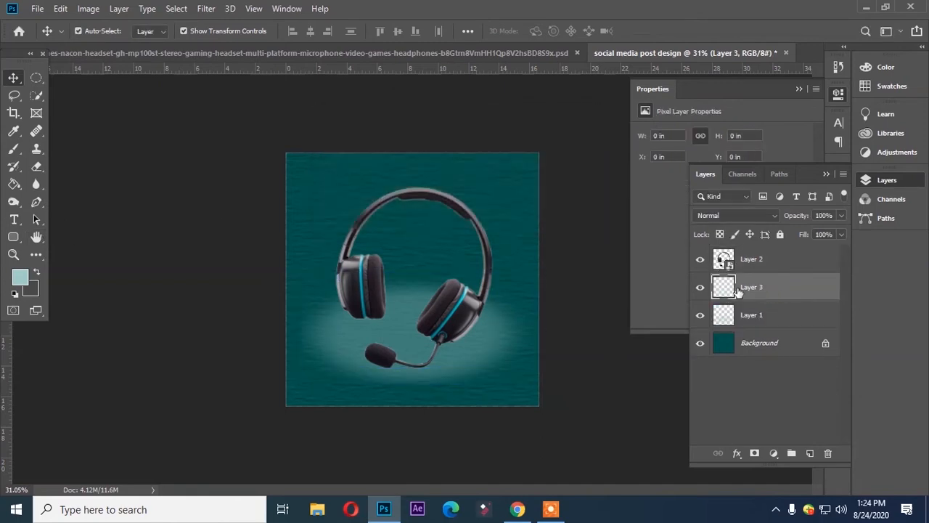
pyautogui.doubleClick(750, 287)
pyautogui.write('shadow')
pyautogui.press('Return')
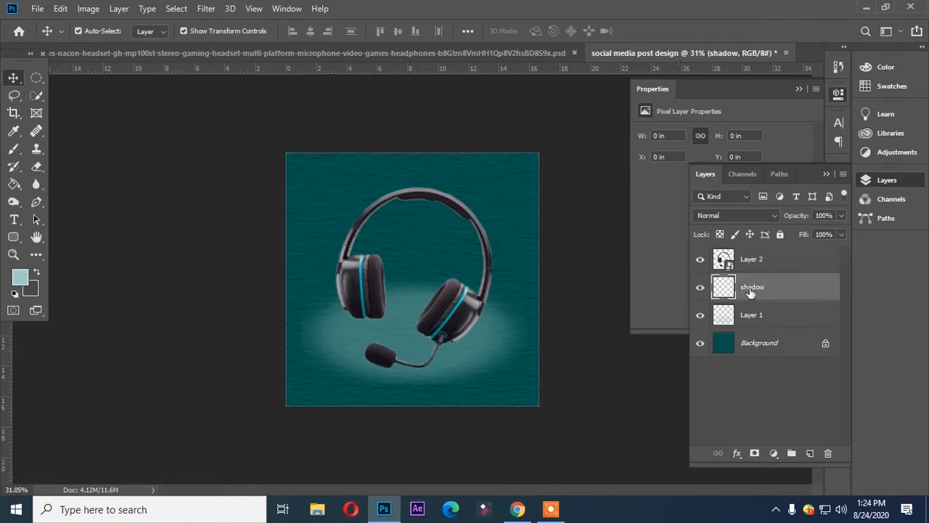
# - Set the foreground colour to near-black and stamp a 125 px brush dot beneath the headset's right ear cup
pyautogui.press('b')
pyautogui.click(20, 276)
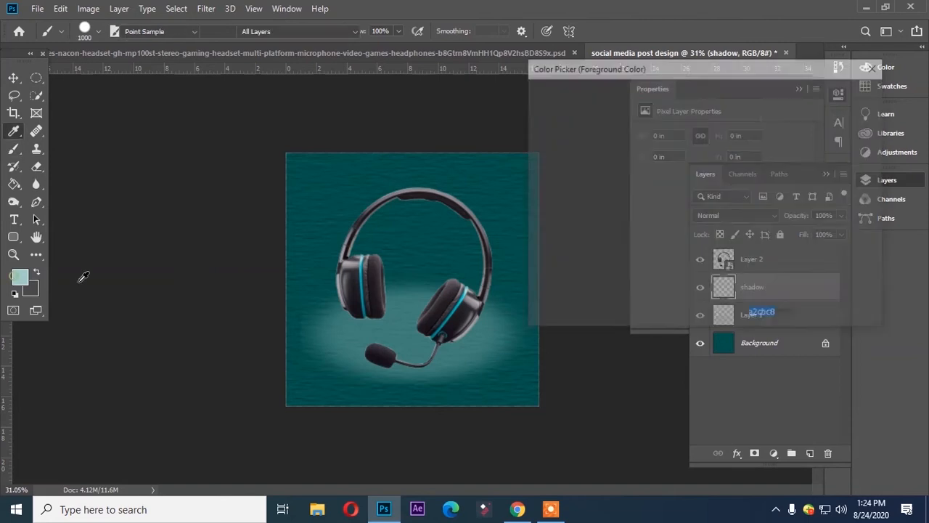
pyautogui.moveTo(552, 226)
pyautogui.mouseDown()
pyautogui.moveTo(545, 222)
pyautogui.moveTo(517, 259)
pyautogui.mouseUp()
pyautogui.click(840, 93)
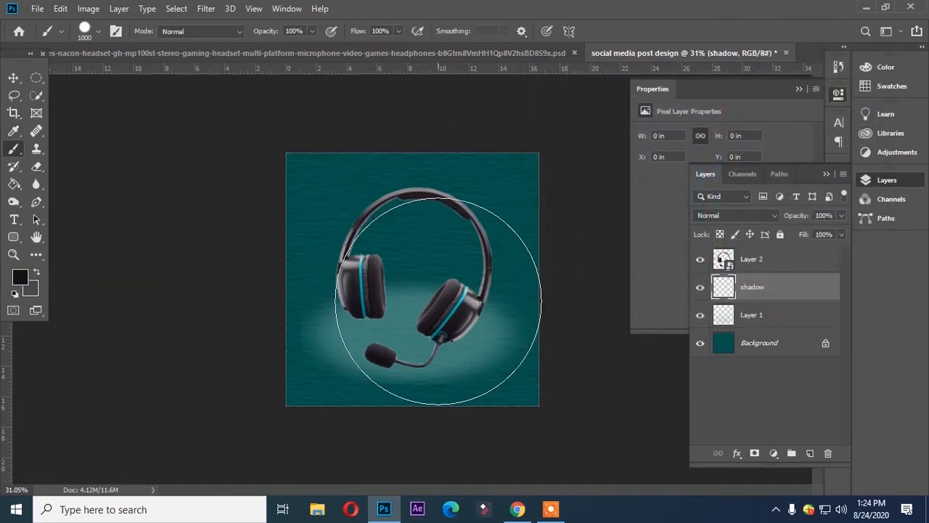
pyautogui.press('[')
pyautogui.moveTo(444, 330); pyautogui.dragTo(445, 339)
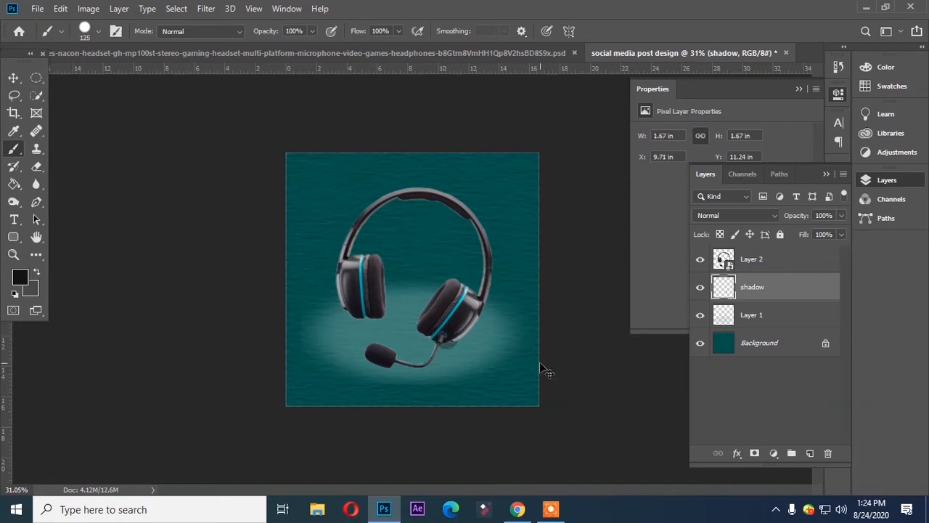
# - Free-transform the dark dot into a flat ellipse about 3.08 in wide and 0.99 in high beneath the right ear cup
pyautogui.hotkey('ctrl', 't')
pyautogui.moveTo(446, 321)
pyautogui.mouseDown()
pyautogui.moveTo(446, 336)
pyautogui.moveTo(503, 328)
pyautogui.moveTo(465, 339)
pyautogui.moveTo(483, 352)
pyautogui.moveTo(456, 351)
pyautogui.moveTo(464, 346)
pyautogui.mouseUp()
pyautogui.press('b')
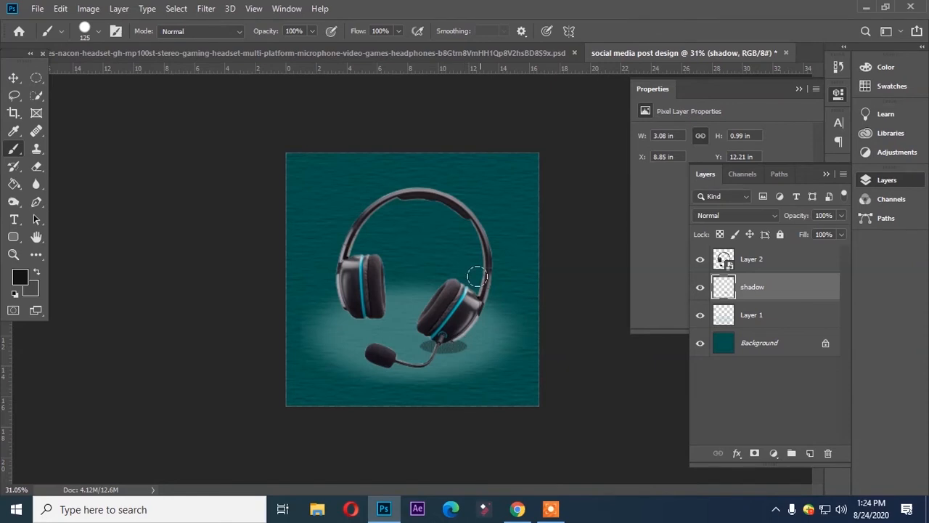
pyautogui.click(206, 8)
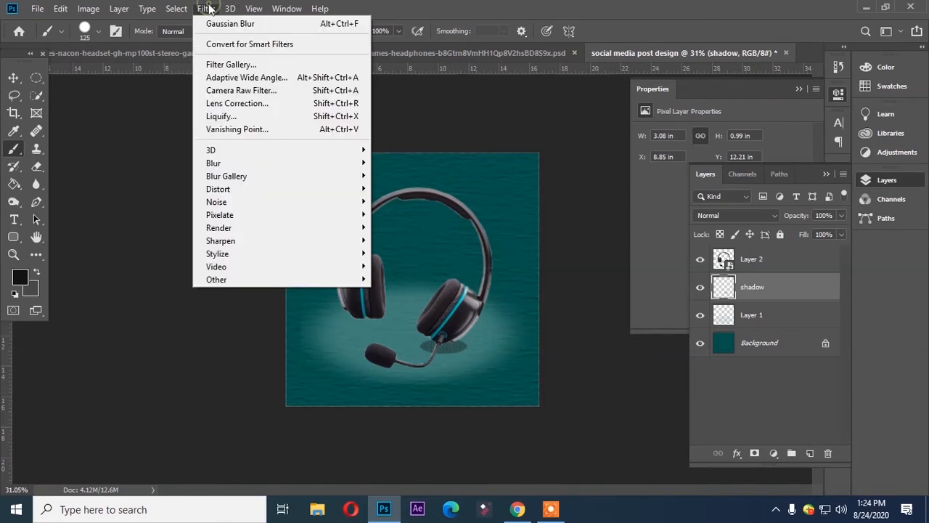
pyautogui.click(216, 27)
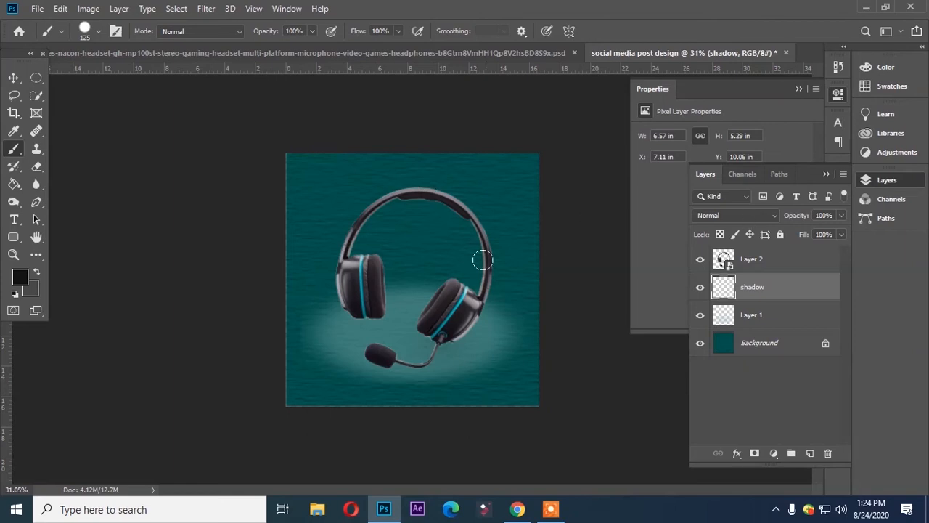
pyautogui.hotkey('ctrl', 'z')
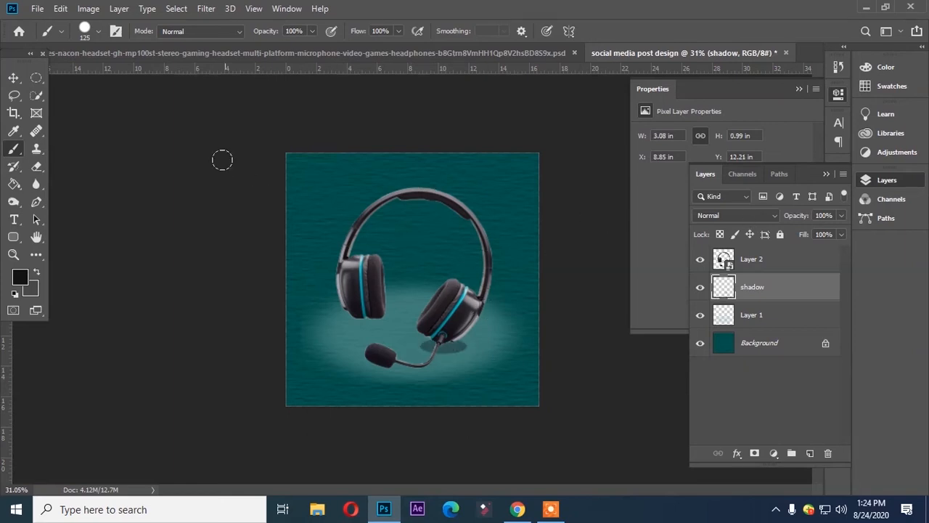
# - Apply a Gaussian Blur with a radius of 13.9 pixels to the shadow ellipse
pyautogui.click(206, 11)
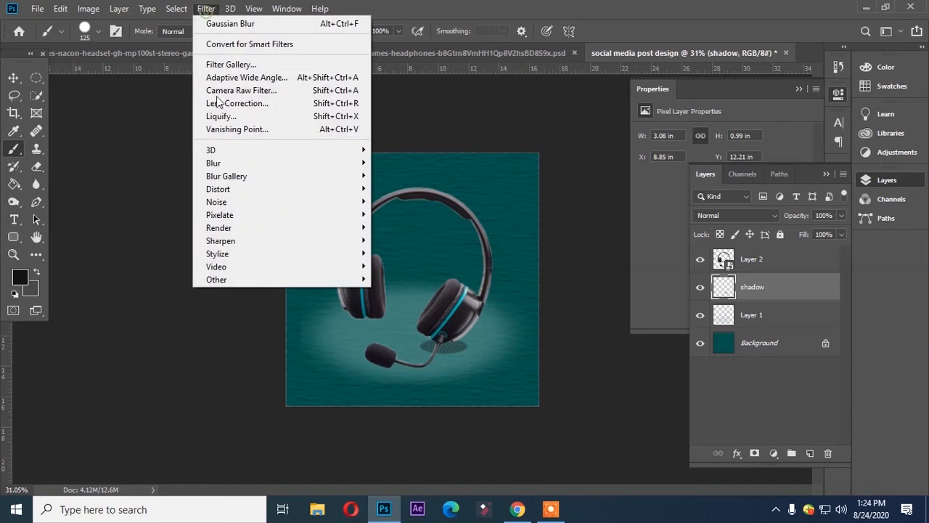
pyautogui.click(302, 165)
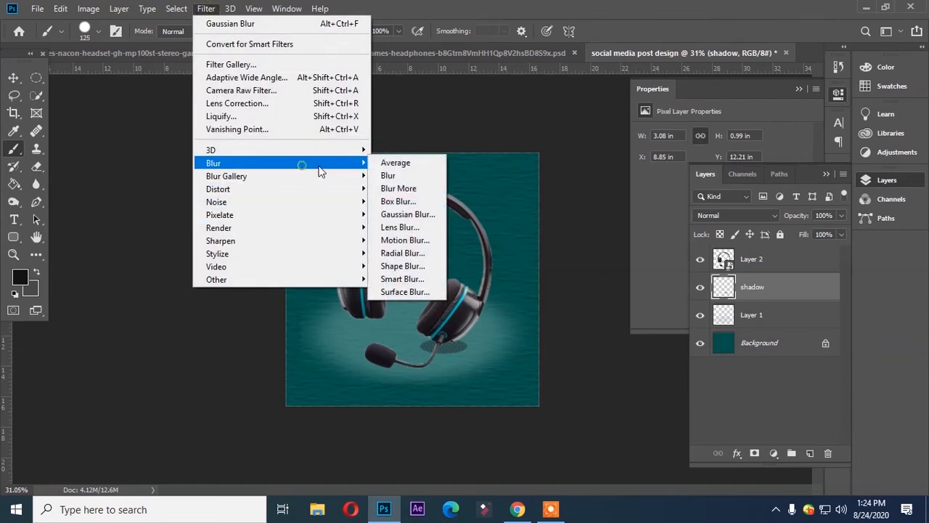
pyautogui.click(421, 215)
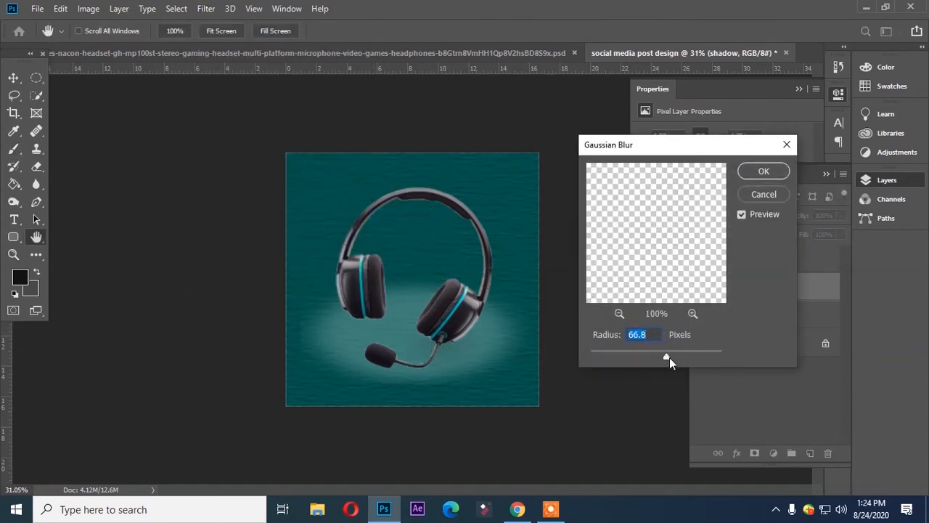
pyautogui.moveTo(652, 357)
pyautogui.mouseDown()
pyautogui.moveTo(633, 356)
pyautogui.moveTo(646, 359)
pyautogui.mouseUp()
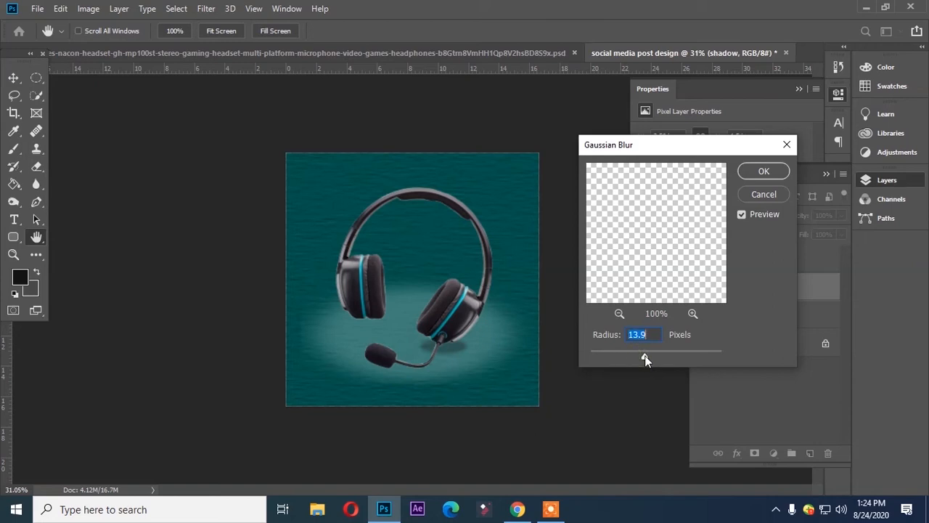
pyautogui.click(764, 171)
pyautogui.press('b')
# - Move the blurred shadow beneath the left ear cup and place a duplicate of it beneath the right ear cup
pyautogui.press('v')
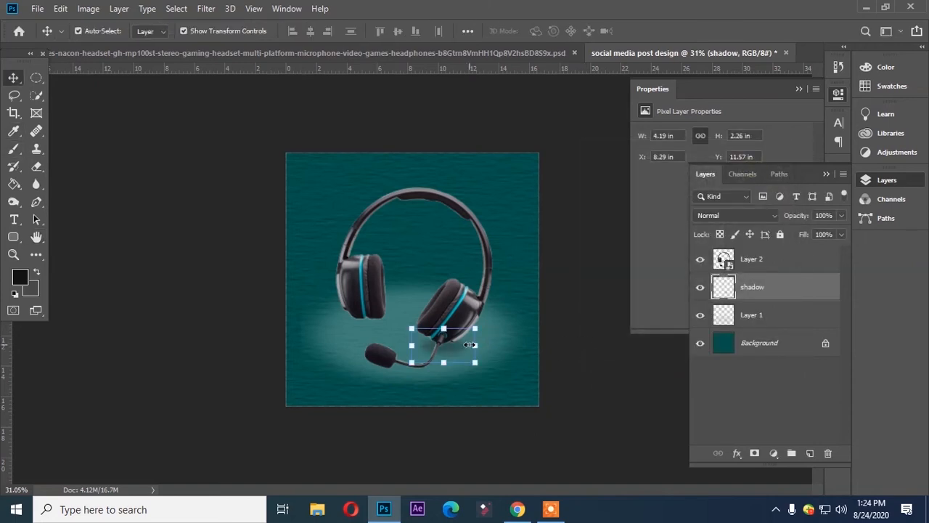
pyautogui.moveTo(455, 346); pyautogui.dragTo(380, 321)
pyautogui.press('ctrl')
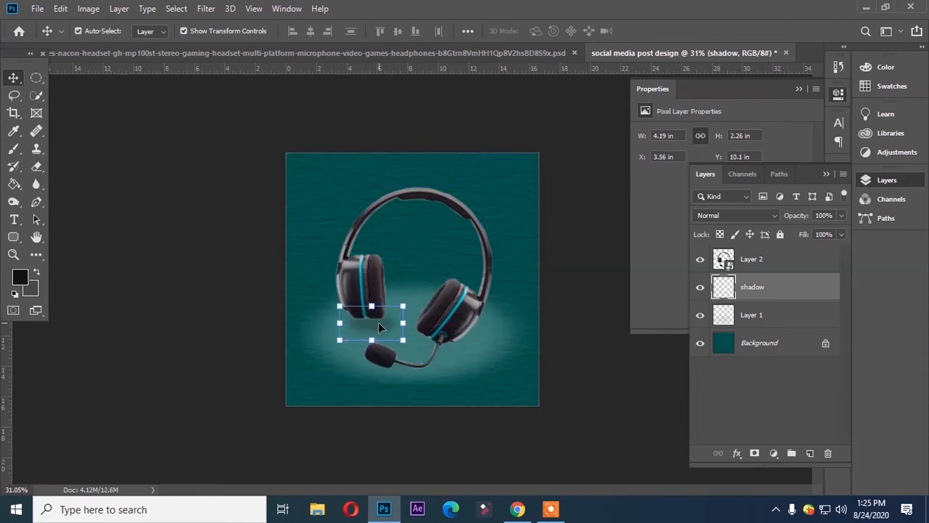
pyautogui.moveTo(377, 326); pyautogui.dragTo(448, 343)
pyautogui.click(380, 323)
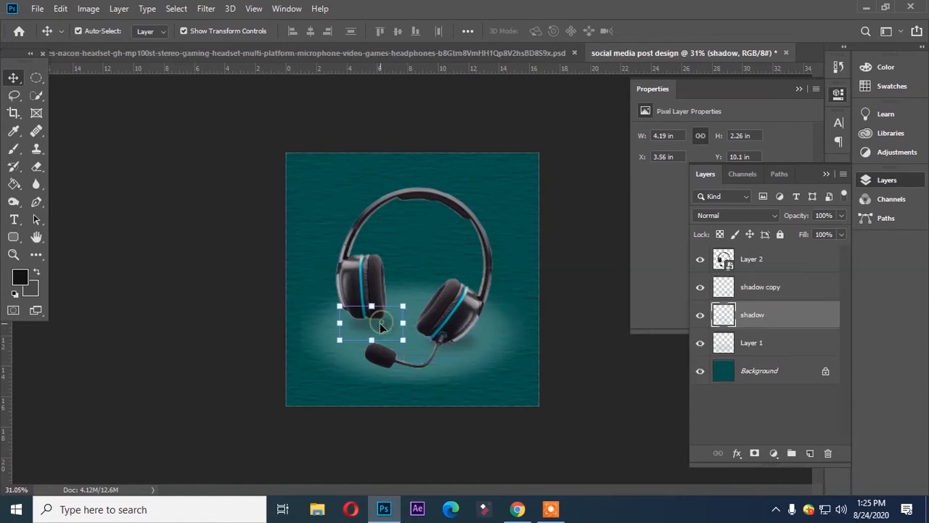
# - Shrink and flatten the right ear cup's shadow to about 2.76 in wide and 0.6 in high
pyautogui.click(465, 345)
pyautogui.moveTo(465, 344)
pyautogui.mouseDown()
pyautogui.moveTo(456, 354)
pyautogui.moveTo(472, 331)
pyautogui.moveTo(466, 339)
pyautogui.mouseUp()
pyautogui.press('Return')
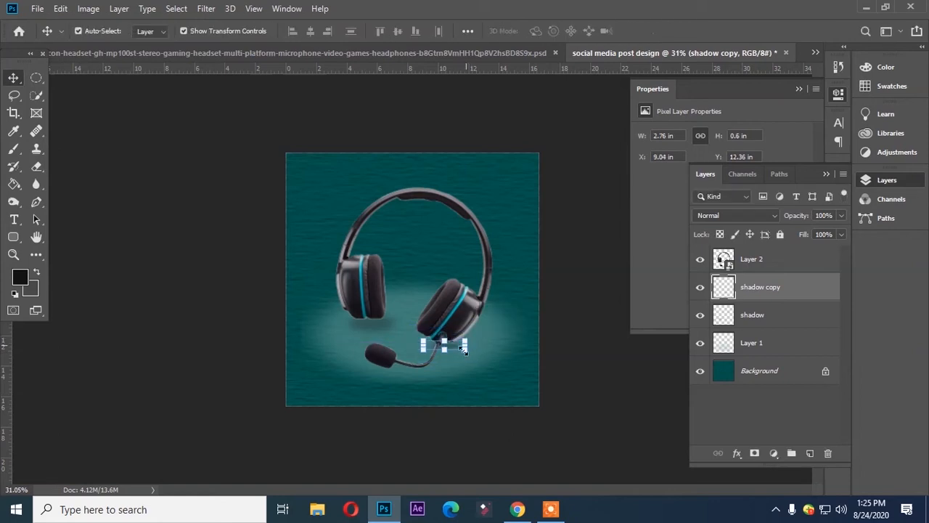
pyautogui.click(543, 374)
# - Shrink the left ear cup's shadow to about 2.49 in wide and 1.03 in high and position it just below the cup
pyautogui.click(377, 331)
pyautogui.moveTo(372, 339)
pyautogui.mouseDown()
pyautogui.moveTo(369, 312)
pyautogui.moveTo(369, 334)
pyautogui.moveTo(392, 324)
pyautogui.moveTo(353, 321)
pyautogui.moveTo(375, 330)
pyautogui.moveTo(371, 323)
pyautogui.mouseUp()
pyautogui.press('Return')
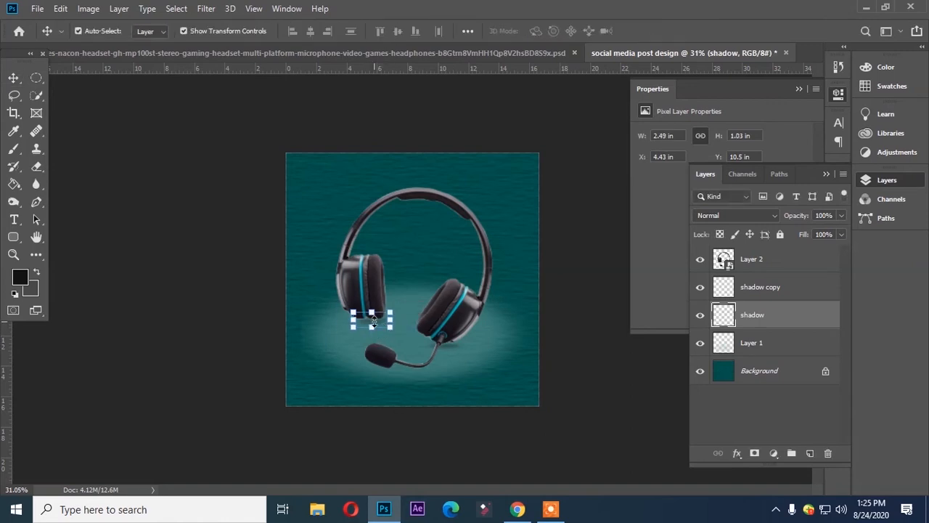
pyautogui.hotkey('ctrl', 't')
pyautogui.moveTo(380, 321); pyautogui.dragTo(378, 321)
pyautogui.click(581, 312)
pyautogui.click(591, 328)
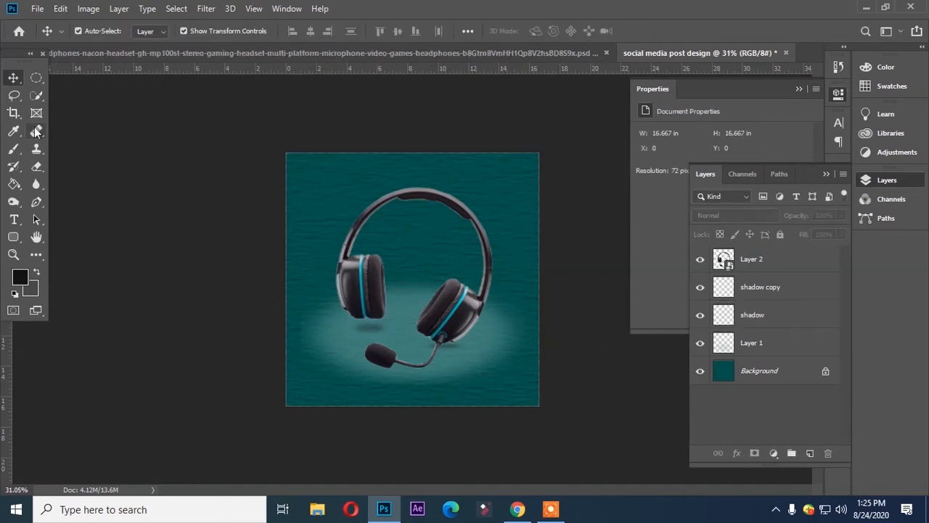
# - Start a text layer with the Lorem Ipsum placeholder near the canvas's upper-left corner
pyautogui.click(14, 219)
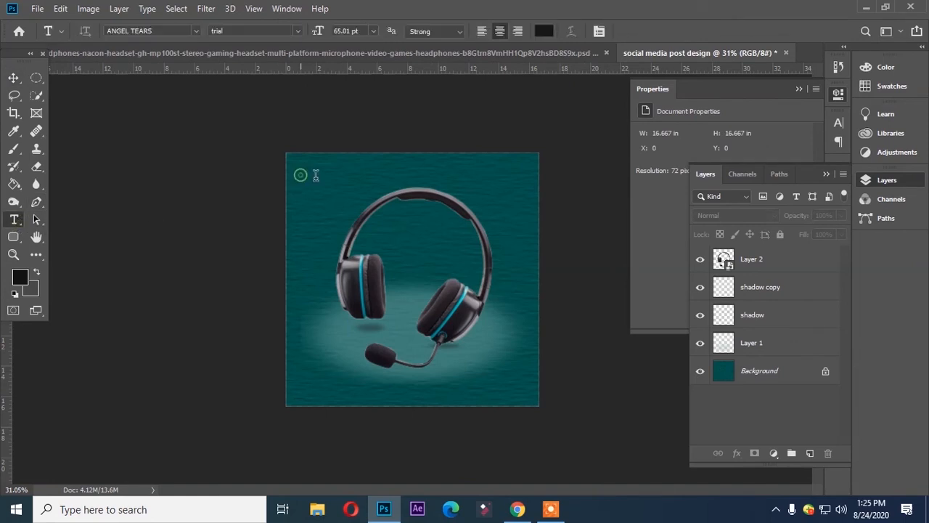
pyautogui.click(300, 173)
pyautogui.moveTo(303, 202); pyautogui.dragTo(352, 206)
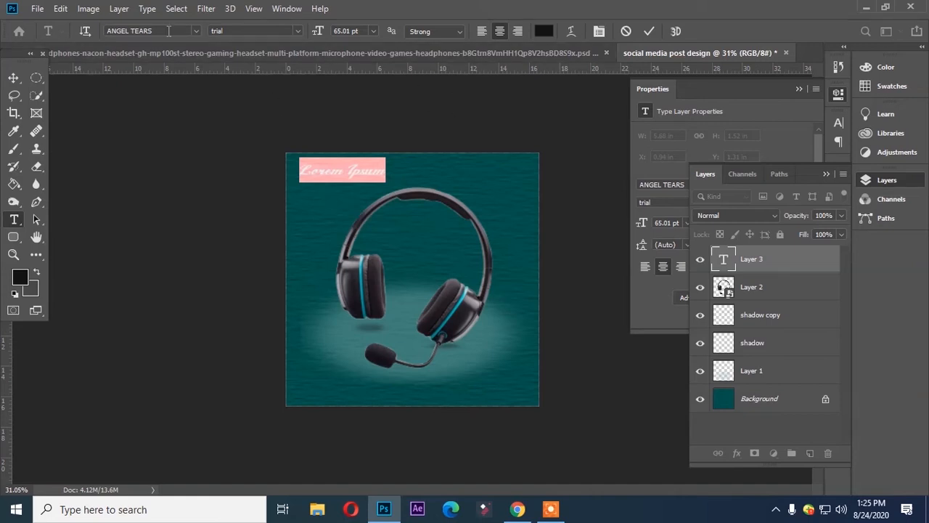
# - Search the fonts for "mil" and set the placeholder text's font to LEMON MILK Bold
pyautogui.click(195, 31)
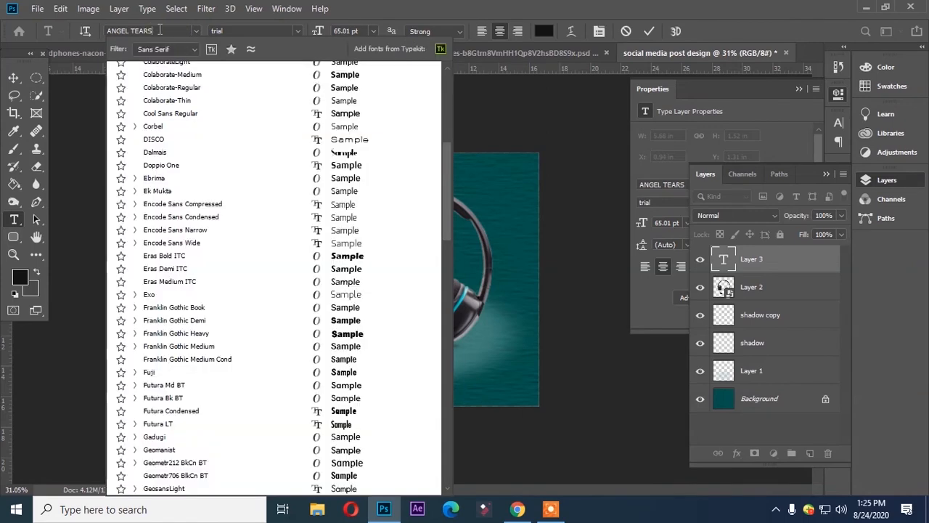
pyautogui.click(159, 31)
pyautogui.press('BackSpace')
pyautogui.press('BackSpace')
pyautogui.press('BackSpace')
pyautogui.press('BackSpace')
pyautogui.press('BackSpace')
pyautogui.press('BackSpace')
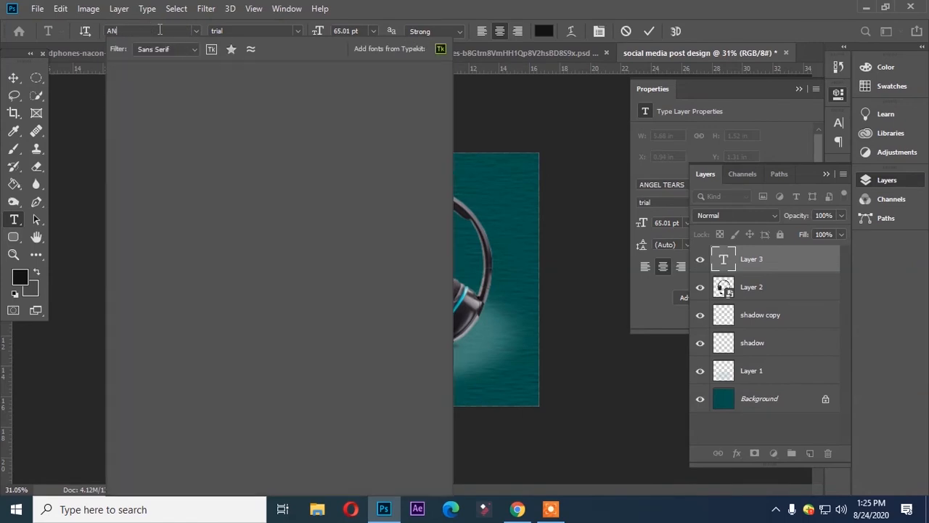
pyautogui.press('BackSpace')
pyautogui.press('BackSpace')
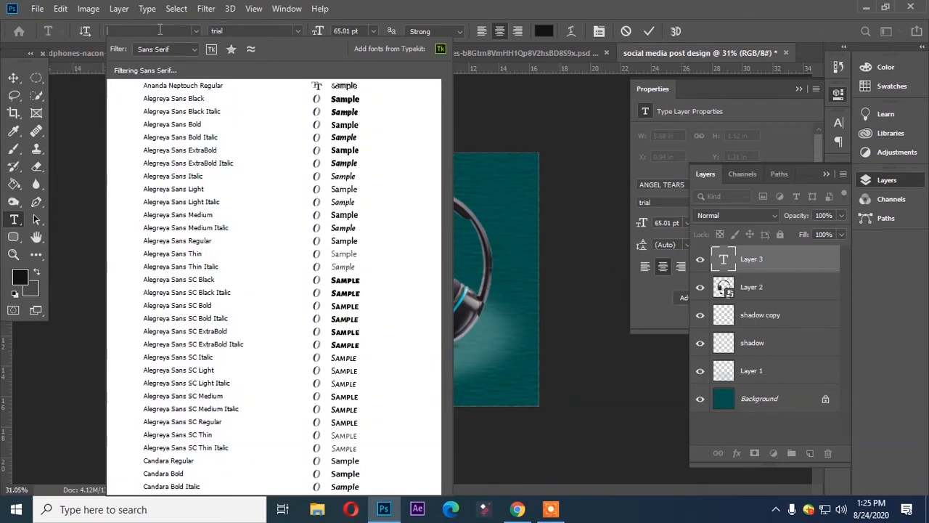
pyautogui.write('mil')
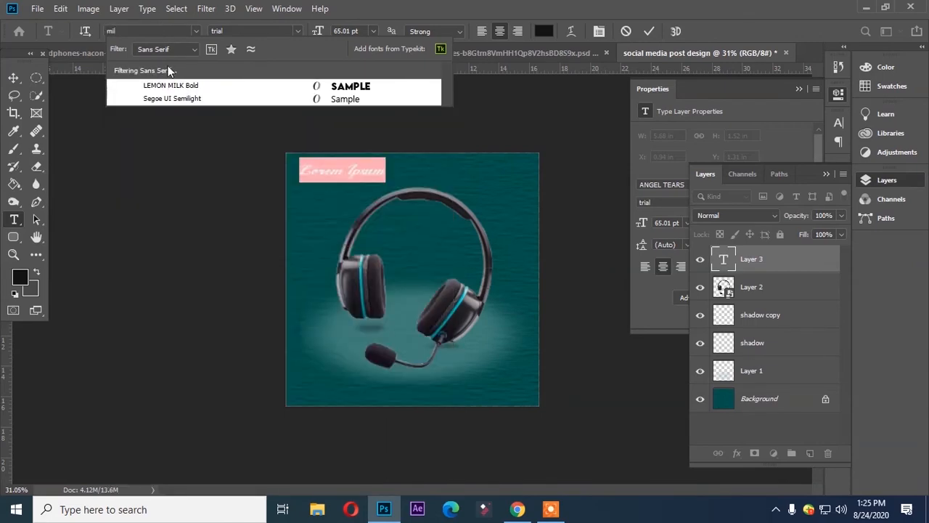
pyautogui.click(180, 85)
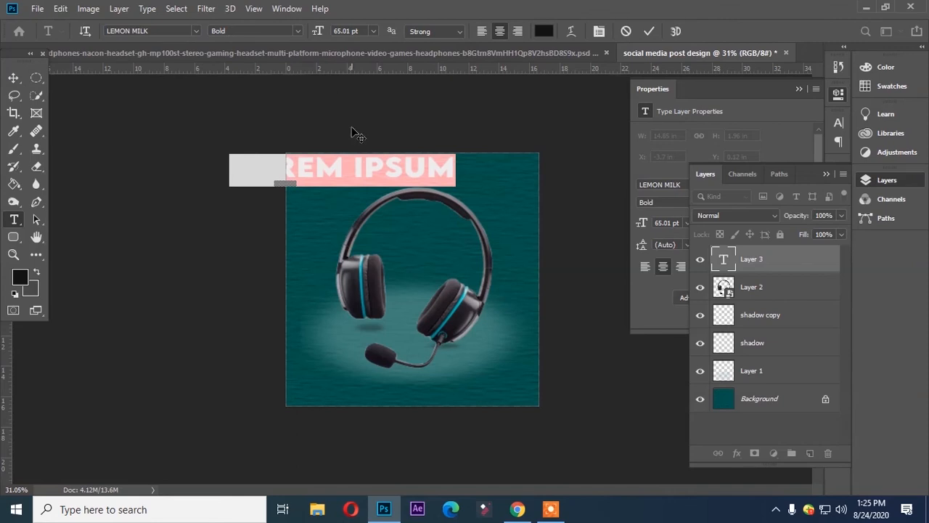
# - Replace the Lorem Ipsum placeholder with the text 3QSTORE.COM
pyautogui.write('30')
pyautogui.write('STORE')
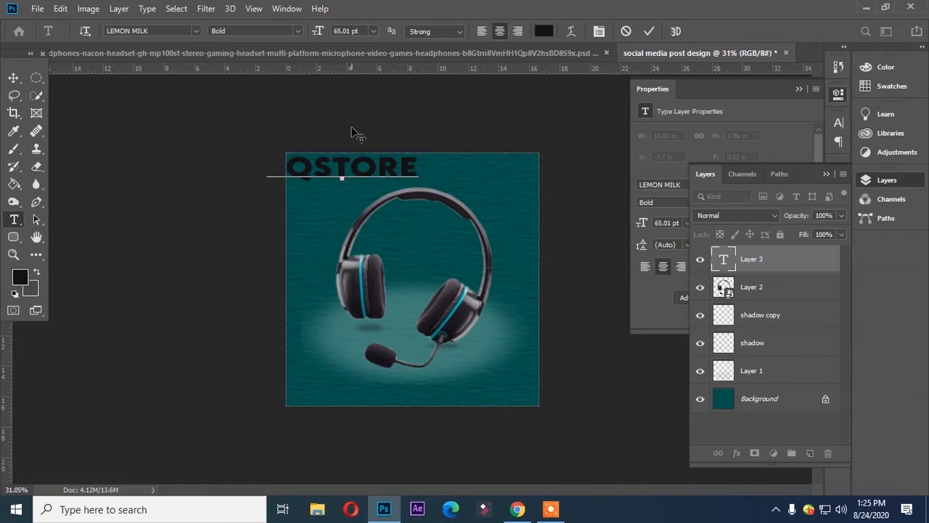
pyautogui.write('.COM')
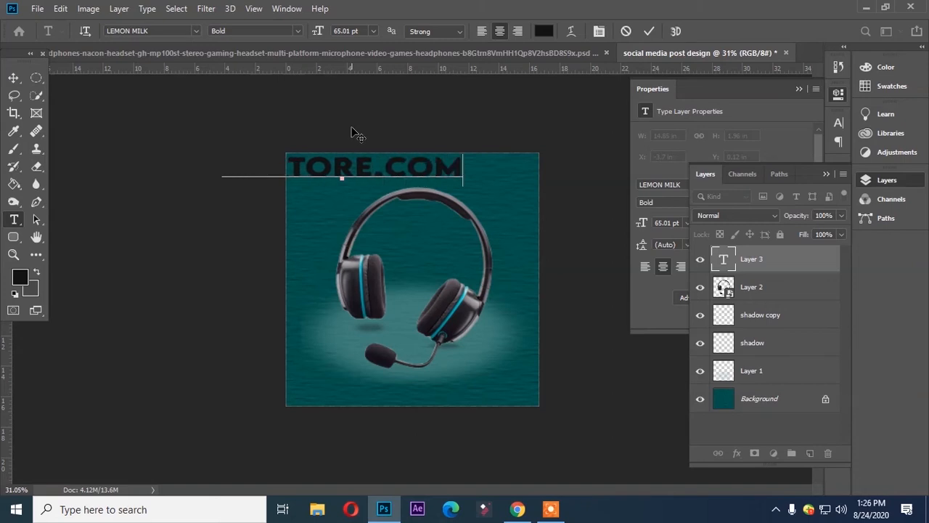
# - Set the whole 3QSTORE.COM text to 29.01 pt and position it just inside the canvas's upper-left corner
pyautogui.hotkey('ctrl', 'a')
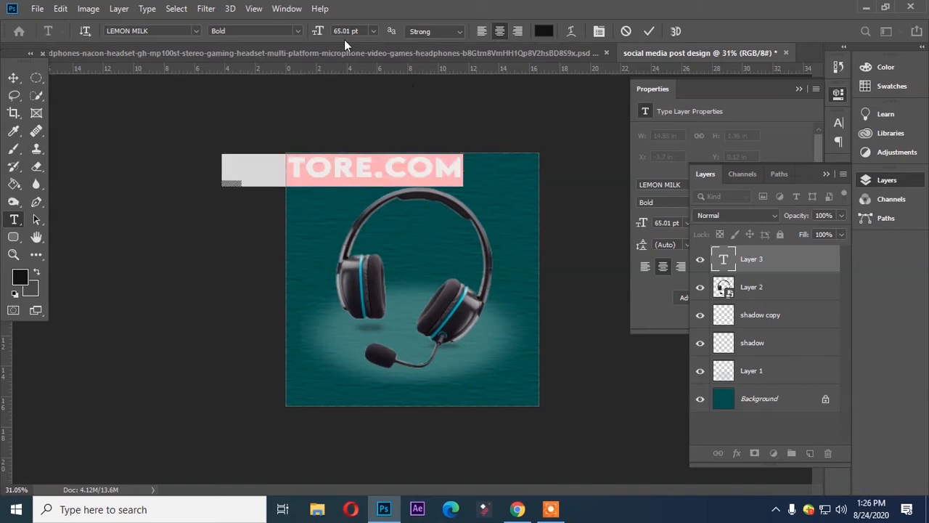
pyautogui.moveTo(322, 36); pyautogui.dragTo(297, 37)
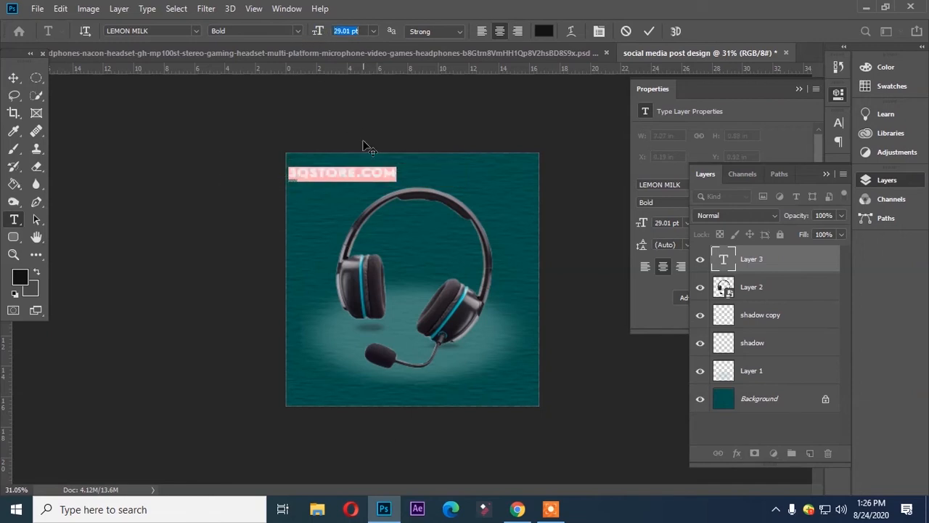
pyautogui.moveTo(338, 199); pyautogui.dragTo(294, 169)
# - Colour the characters 3Q of the store name golden yellow, hex ffcc00
pyautogui.click(338, 169)
pyautogui.click(544, 30)
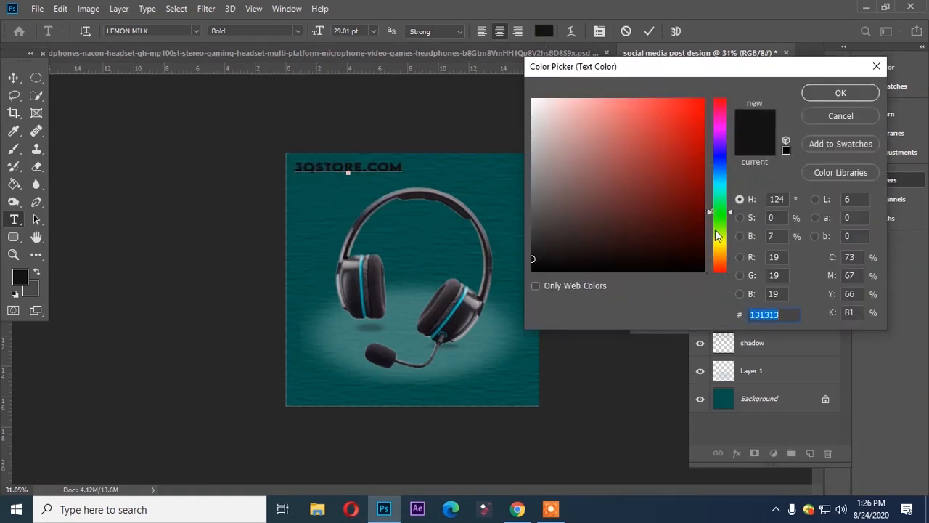
pyautogui.click(716, 250)
pyautogui.moveTo(675, 138); pyautogui.dragTo(702, 102)
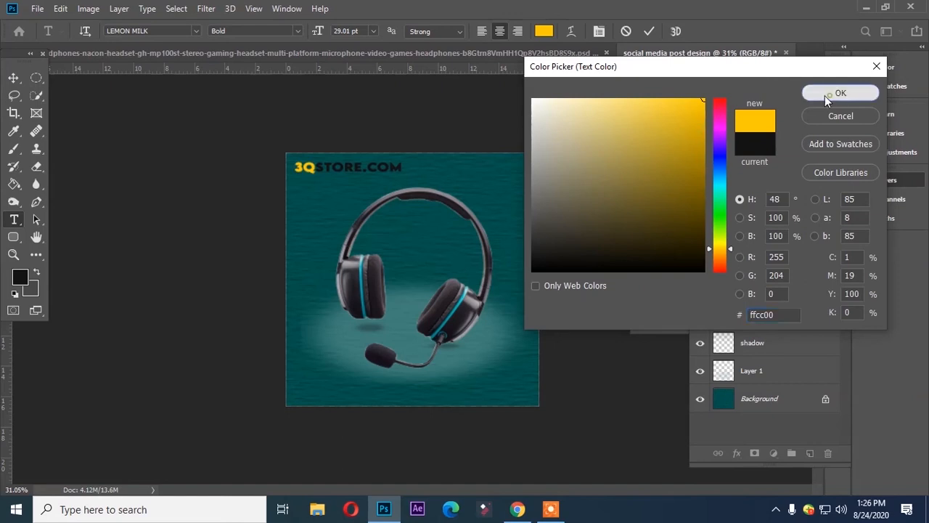
pyautogui.click(839, 93)
# - Colour the STORE.COM part of the text white, hex ffffff
pyautogui.moveTo(316, 168); pyautogui.dragTo(438, 151)
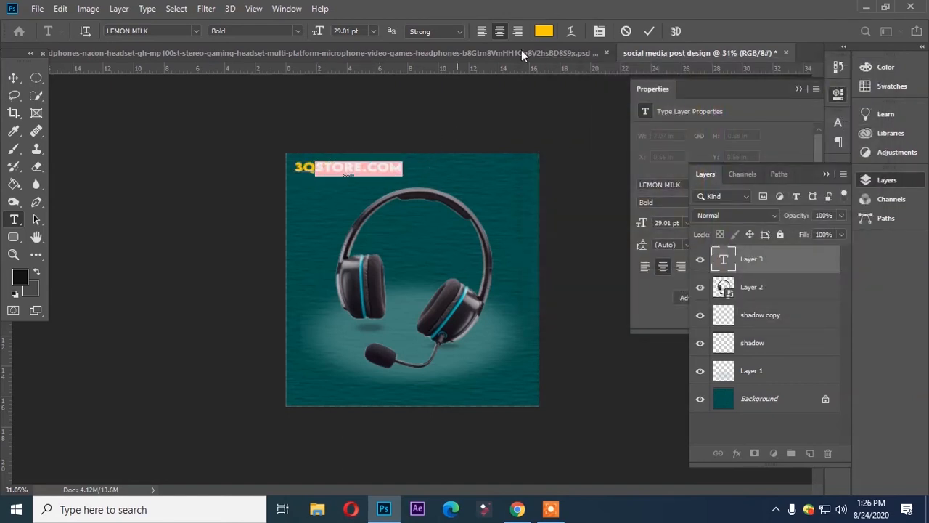
pyautogui.click(543, 30)
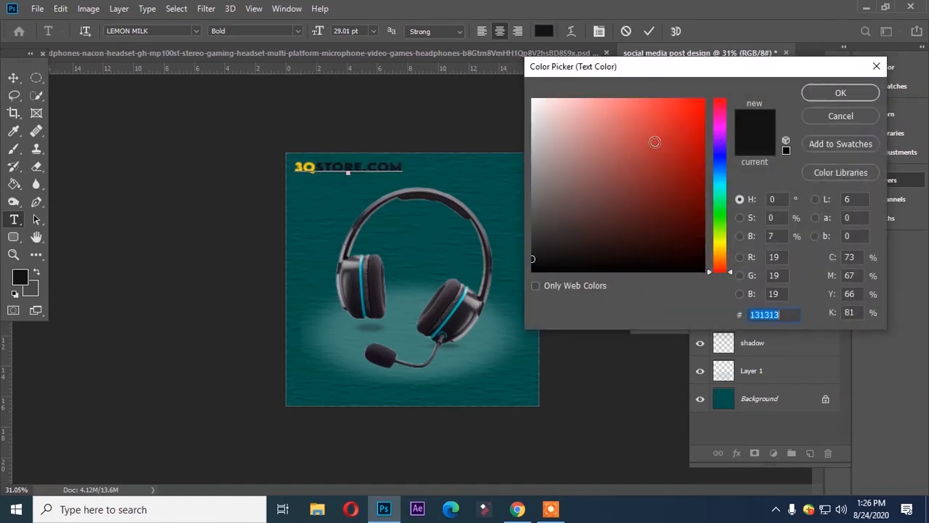
pyautogui.write('ffffff')
pyautogui.click(850, 95)
# - Recolour only the word STORE light blue, hex 7ca1ff, and commit the text edit
pyautogui.click(367, 167)
pyautogui.moveTo(362, 168); pyautogui.dragTo(316, 162)
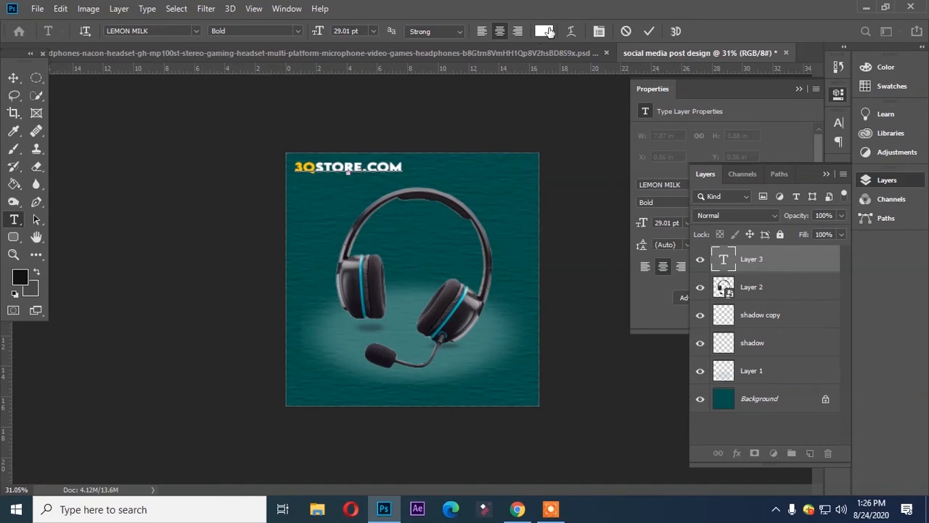
pyautogui.click(544, 31)
pyautogui.moveTo(700, 204); pyautogui.dragTo(701, 87)
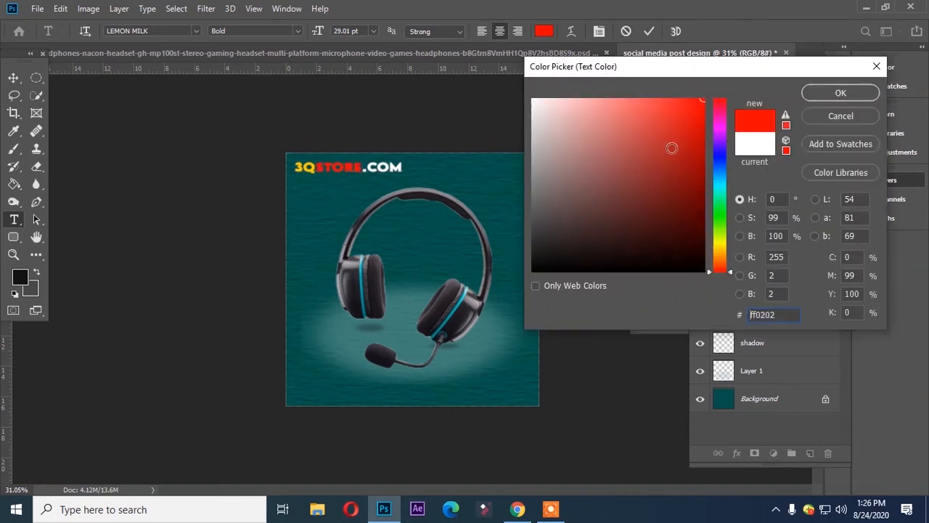
pyautogui.click(719, 246)
pyautogui.moveTo(719, 251); pyautogui.dragTo(719, 245)
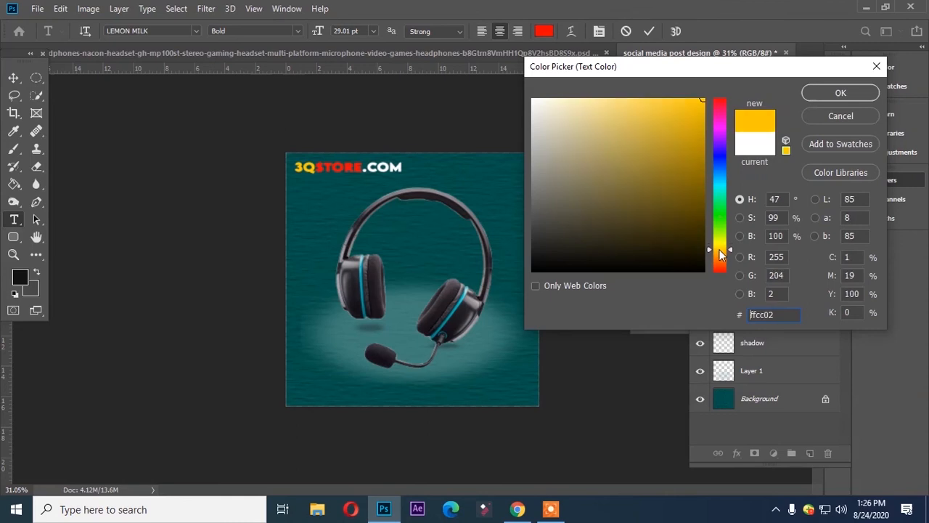
pyautogui.click(719, 164)
pyautogui.click(703, 100)
pyautogui.moveTo(667, 108); pyautogui.dragTo(620, 98)
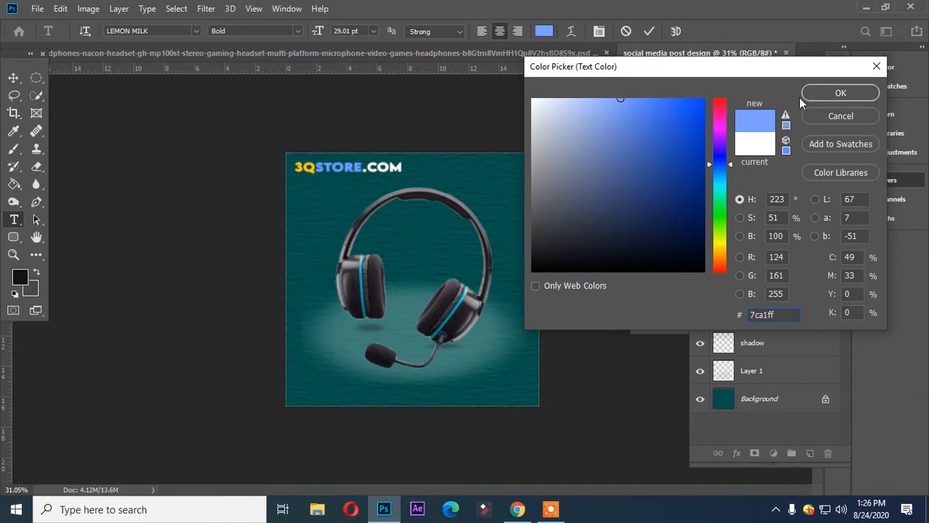
pyautogui.click(840, 93)
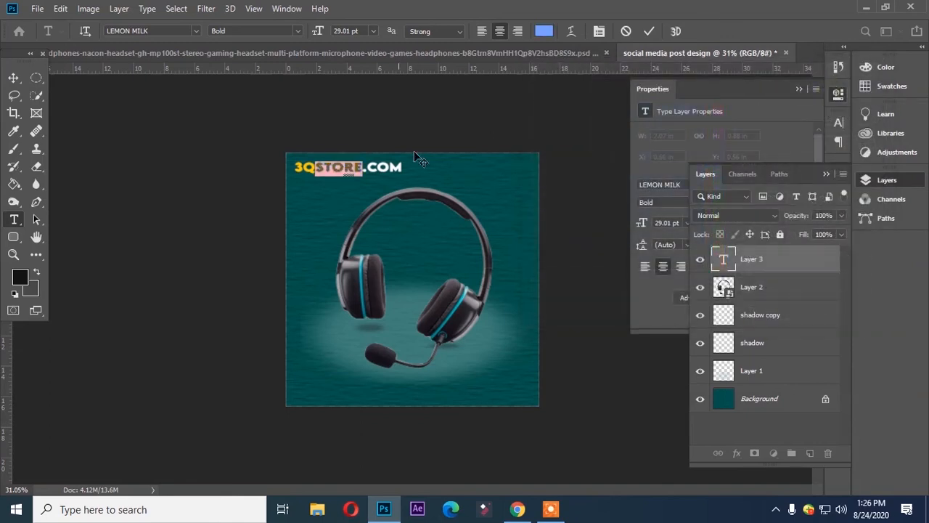
pyautogui.click(13, 77)
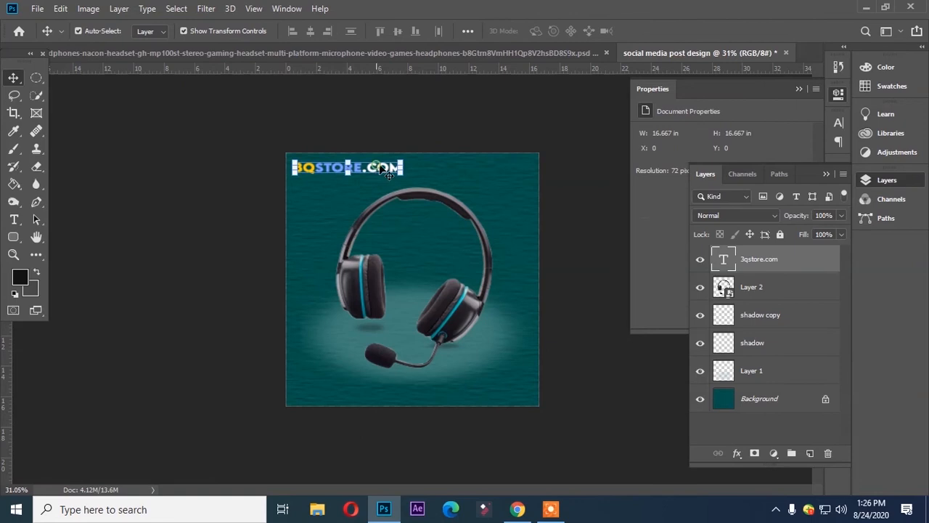
# - Add a drop shadow to the 3QSTORE.COM layer with 63% opacity, 12 px distance, 26% spread and 24 px size
pyautogui.rightClick(799, 253)
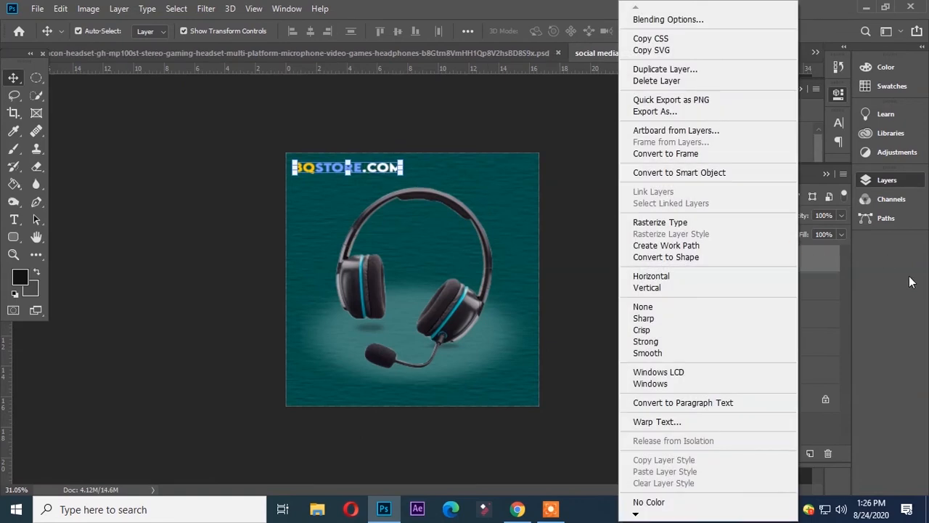
pyautogui.click(911, 281)
pyautogui.click(739, 453)
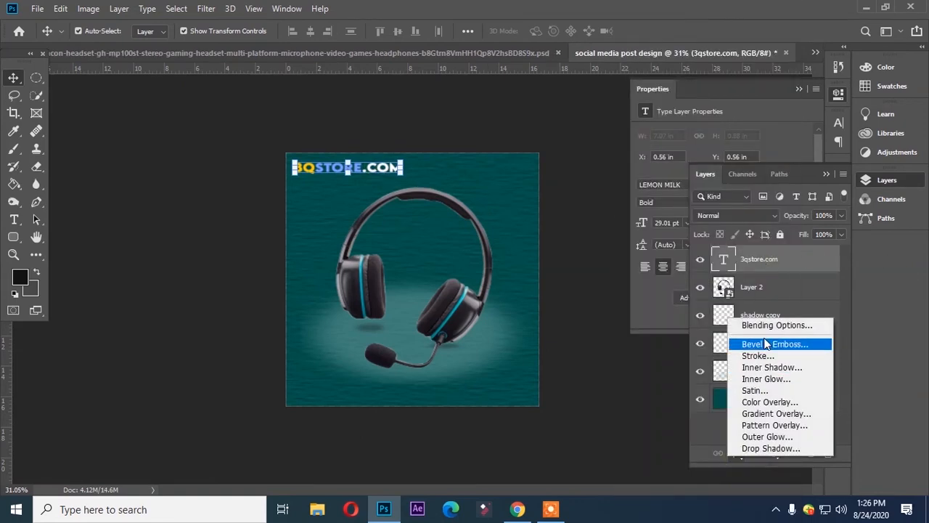
pyautogui.press('Escape')
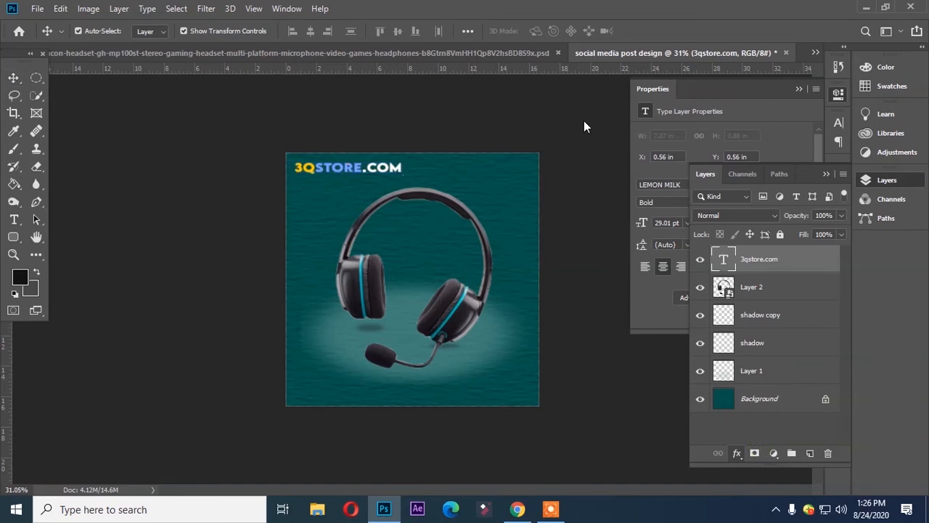
pyautogui.moveTo(508, 41); pyautogui.dragTo(591, 11)
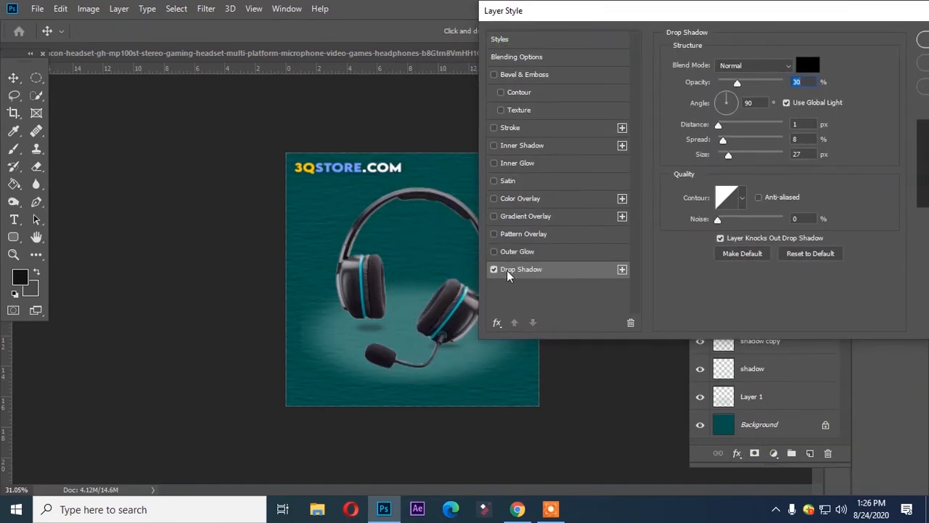
pyautogui.moveTo(737, 84); pyautogui.dragTo(758, 85)
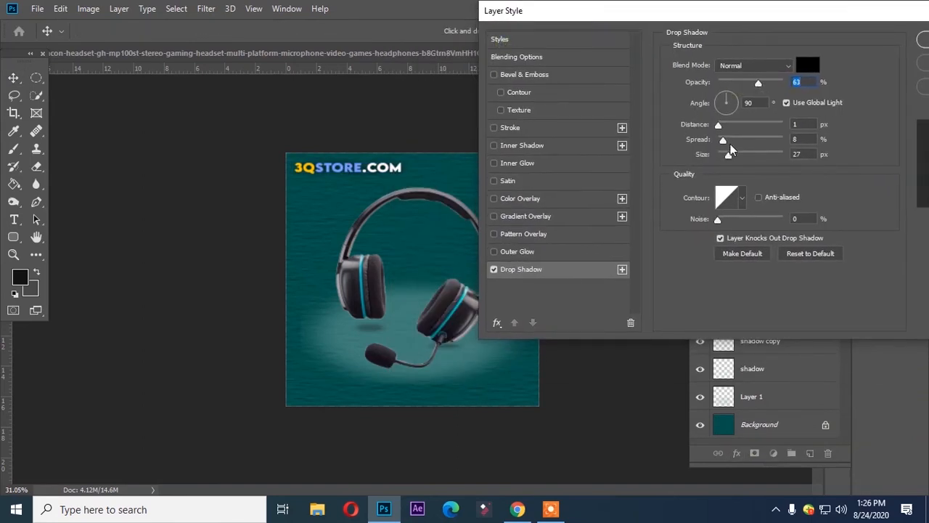
pyautogui.moveTo(718, 125)
pyautogui.mouseDown()
pyautogui.moveTo(734, 139)
pyautogui.moveTo(733, 157)
pyautogui.moveTo(730, 129)
pyautogui.mouseUp()
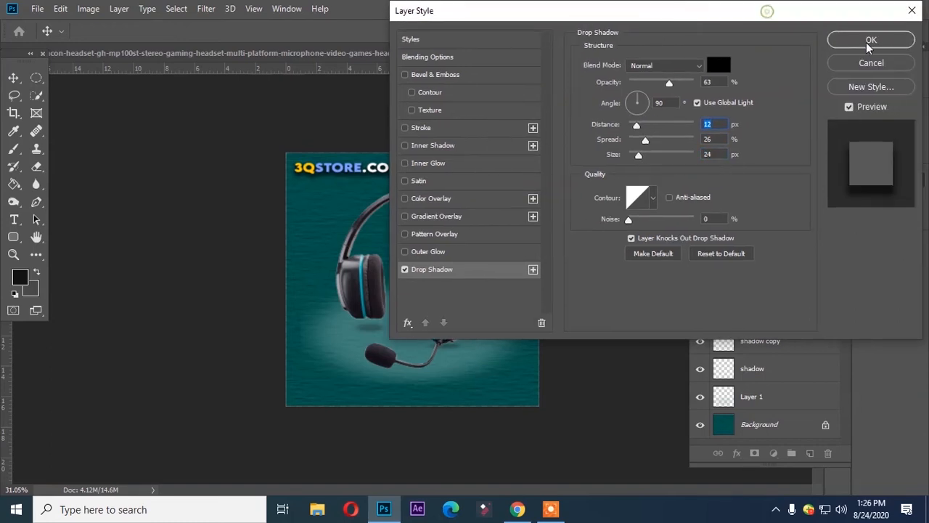
pyautogui.click(867, 41)
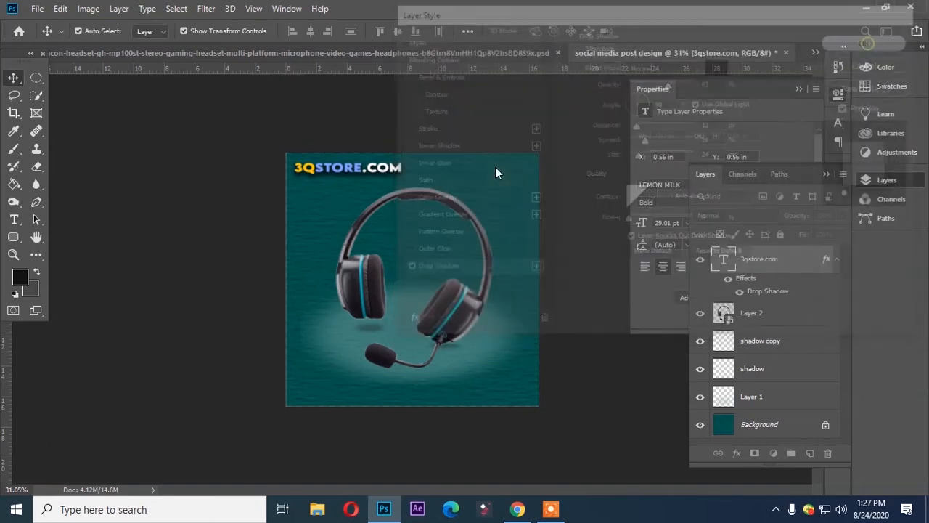
# - Nudge the headset image slightly downward and deselect it
pyautogui.click(439, 198)
pyautogui.moveTo(439, 197); pyautogui.dragTo(442, 198)
pyautogui.click(311, 197)
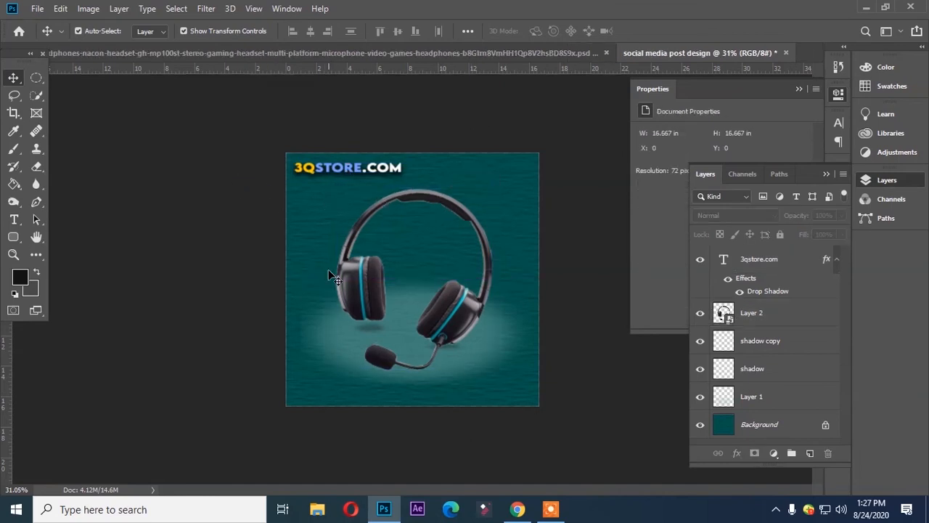
# - Draw a rounded rectangle about 487 by 91 px with 10 px corners below the headset's microphone and fill it yellow
pyautogui.click(13, 237)
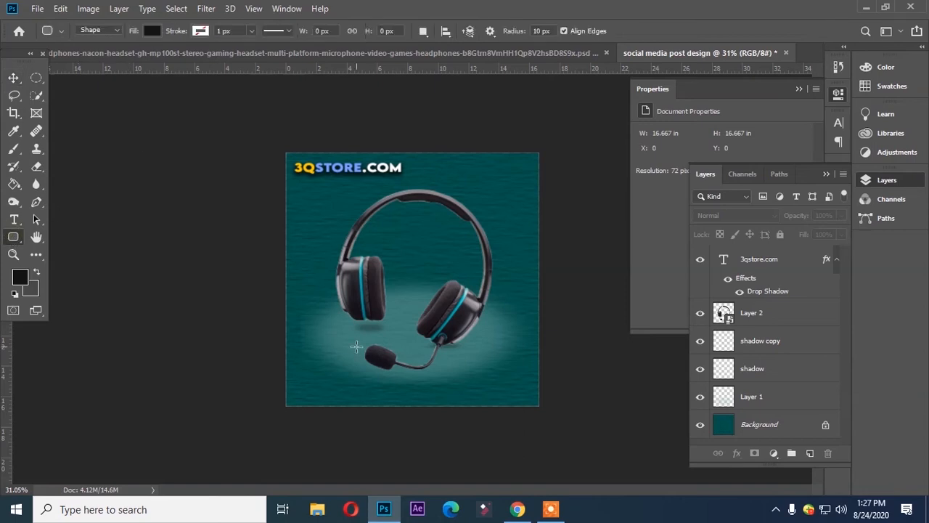
pyautogui.moveTo(348, 376); pyautogui.dragTo(449, 395)
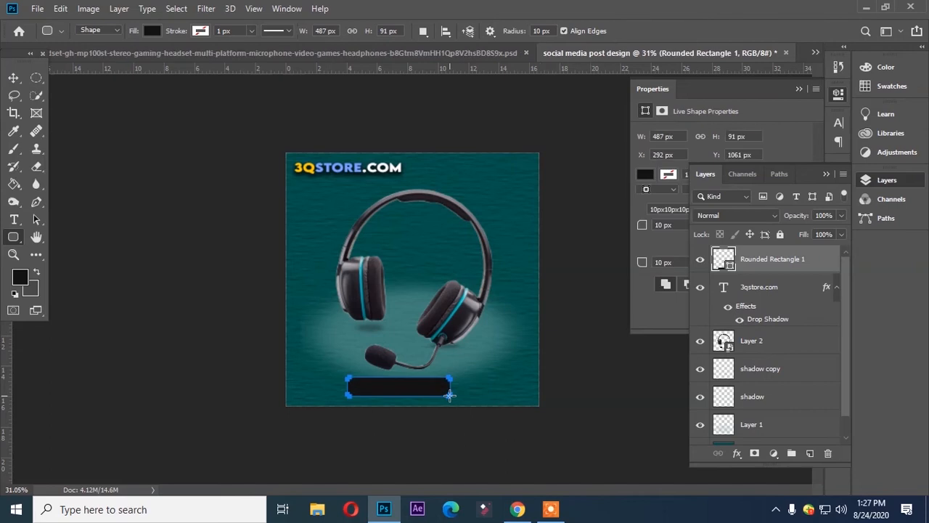
pyautogui.click(152, 31)
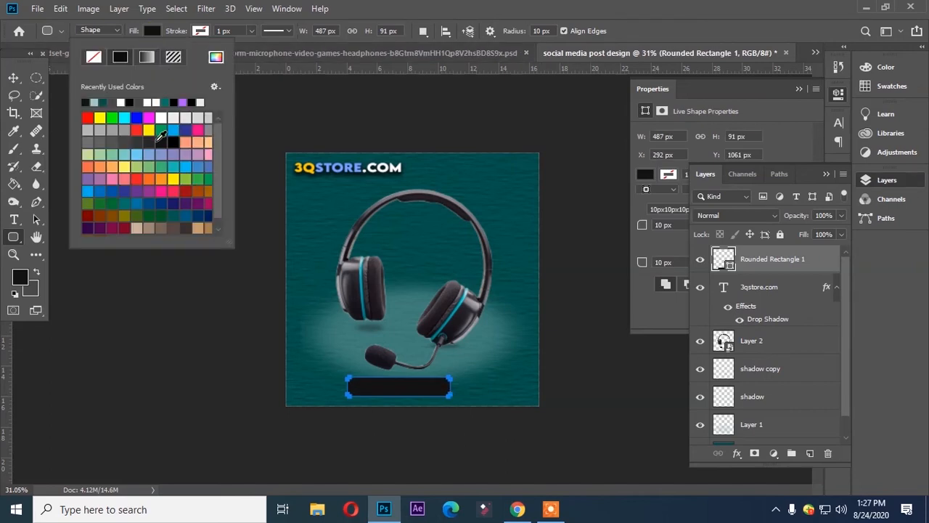
pyautogui.click(151, 131)
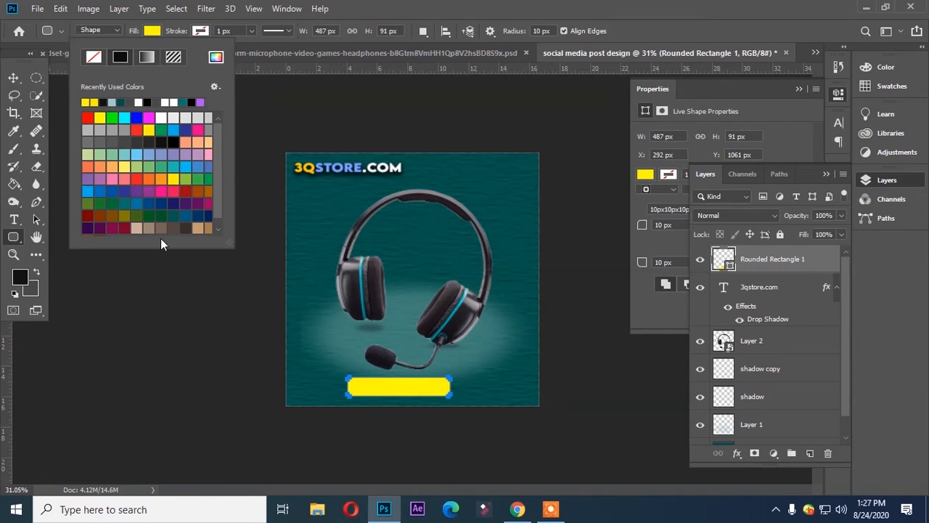
pyautogui.click(100, 283)
pyautogui.click(99, 282)
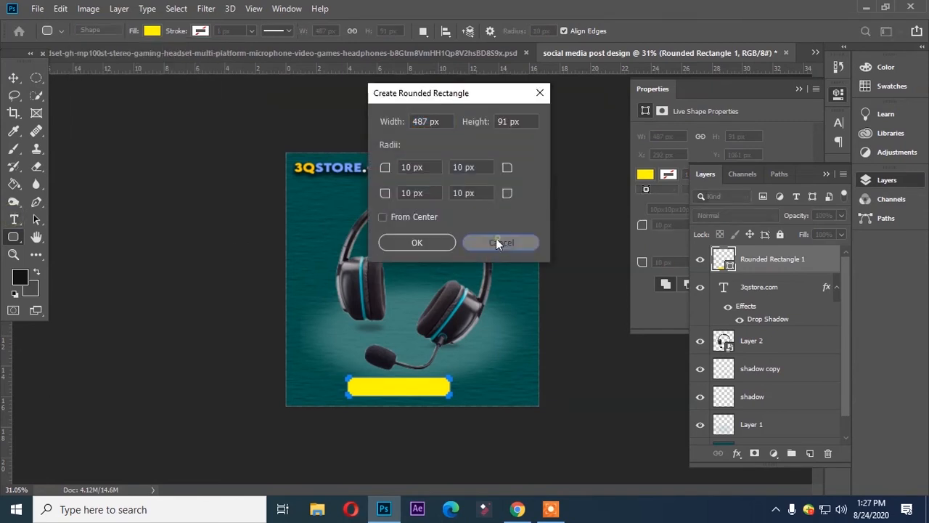
pyautogui.click(497, 241)
# - Try placing the text SHOP inside the yellow rectangle, and delete that text layer
pyautogui.click(16, 219)
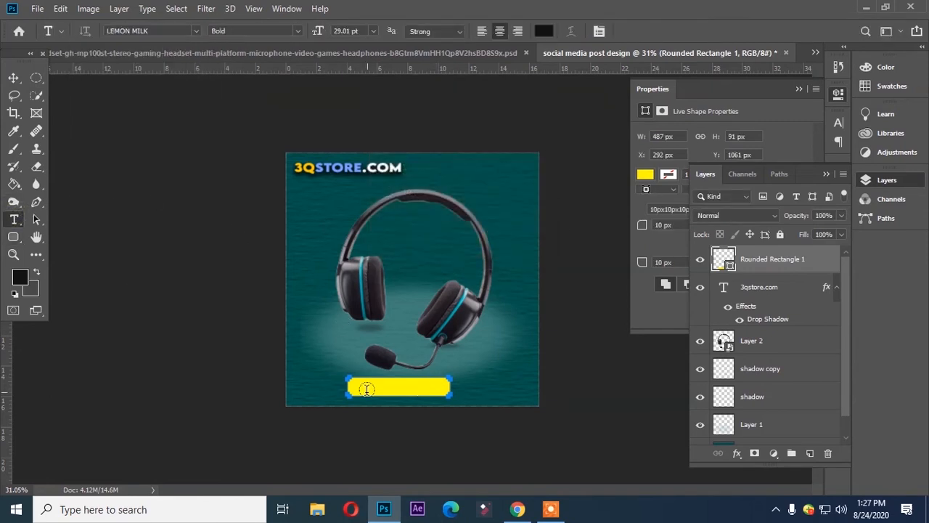
pyautogui.click(399, 386)
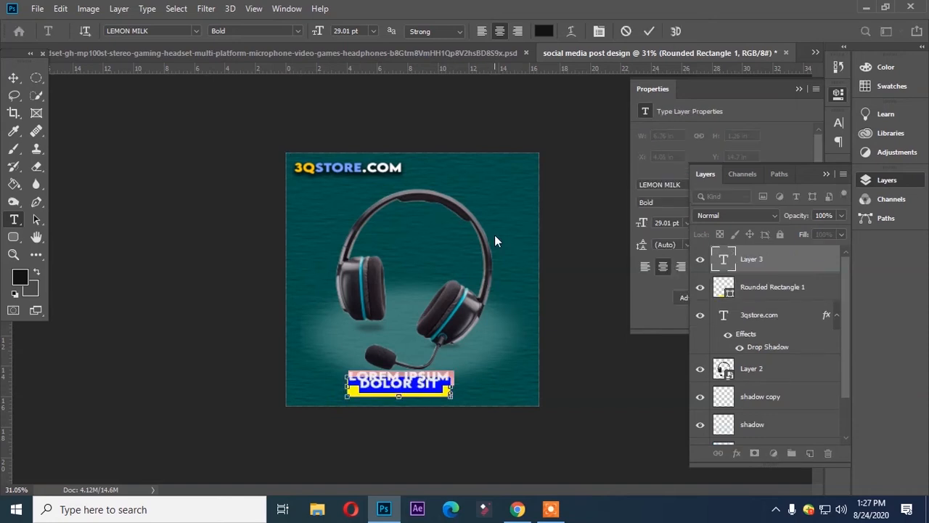
pyautogui.write('SHOP')
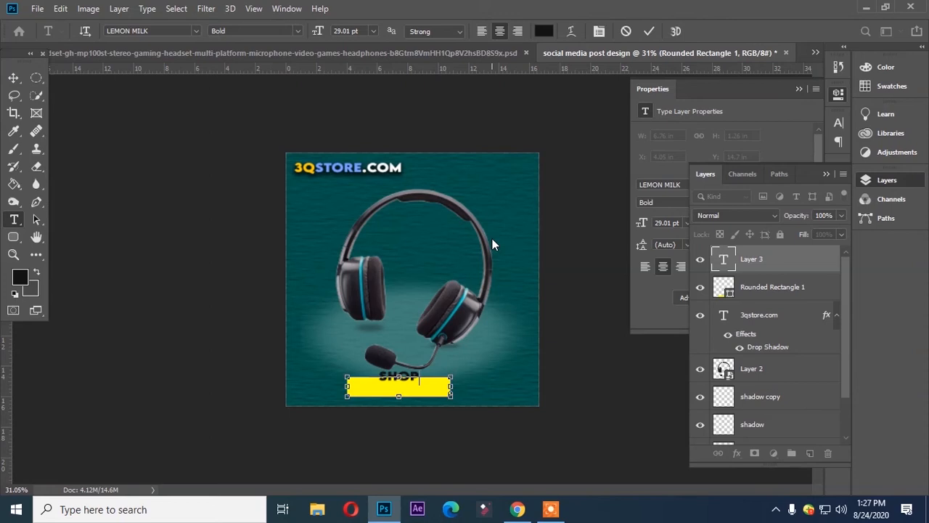
pyautogui.moveTo(429, 431); pyautogui.dragTo(427, 435)
pyautogui.click(210, 271)
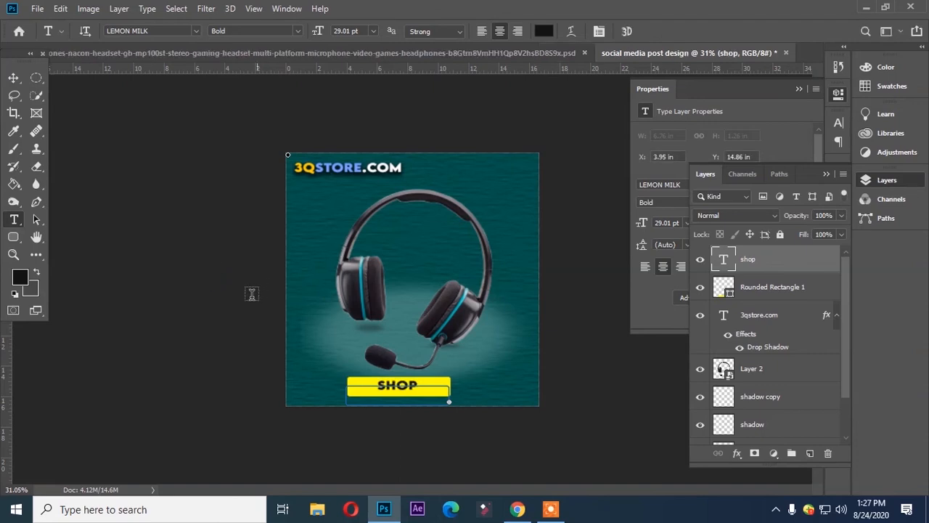
pyautogui.press('Delete')
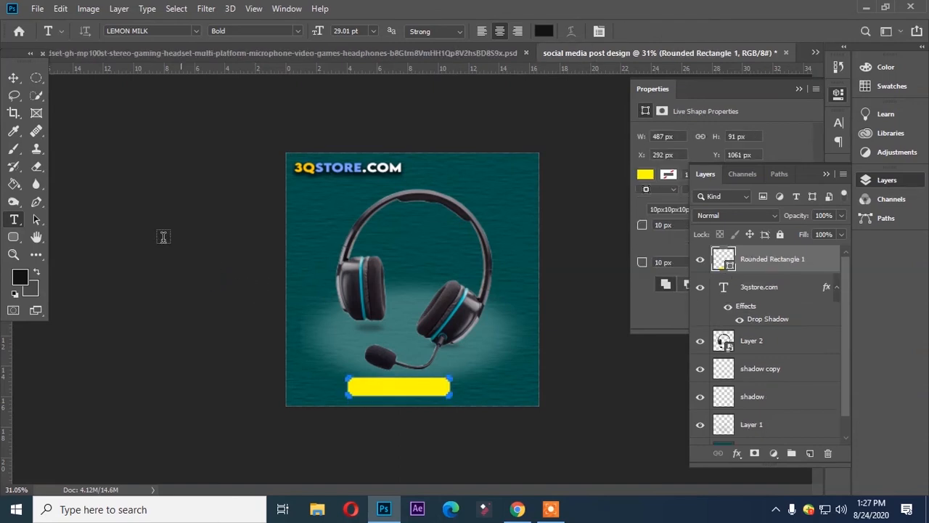
pyautogui.click(13, 78)
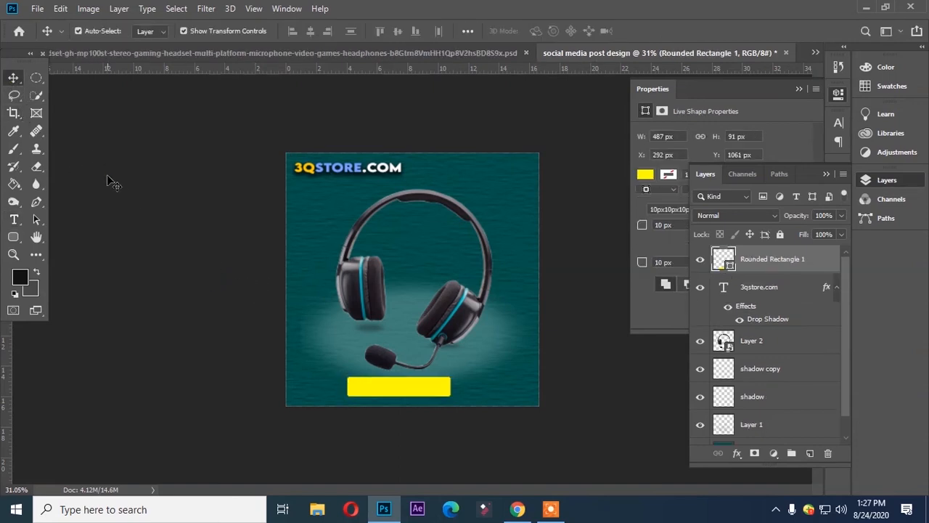
pyautogui.click(108, 181)
pyautogui.click(370, 390)
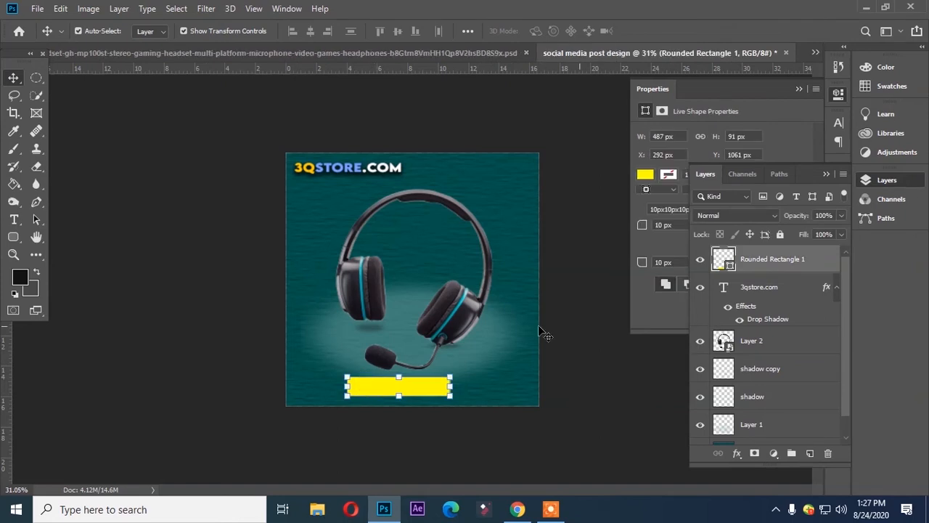
pyautogui.press('t')
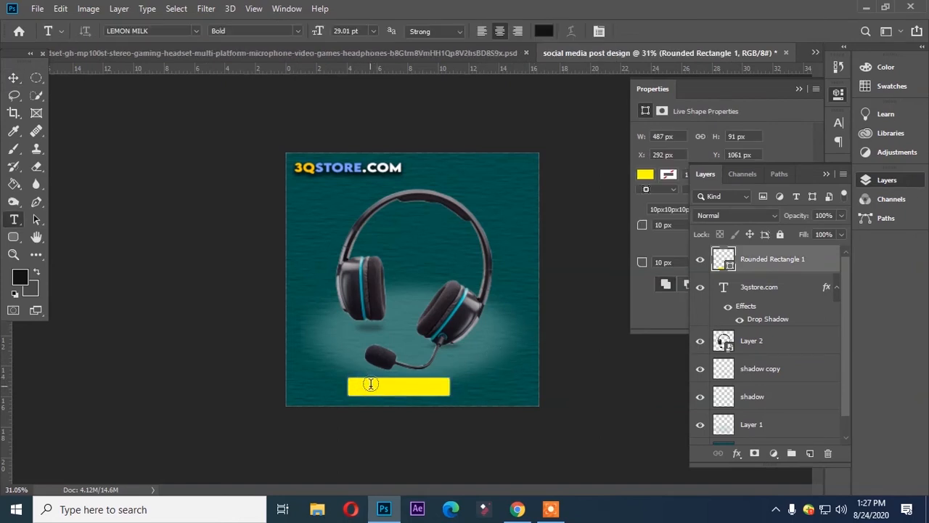
pyautogui.click(408, 386)
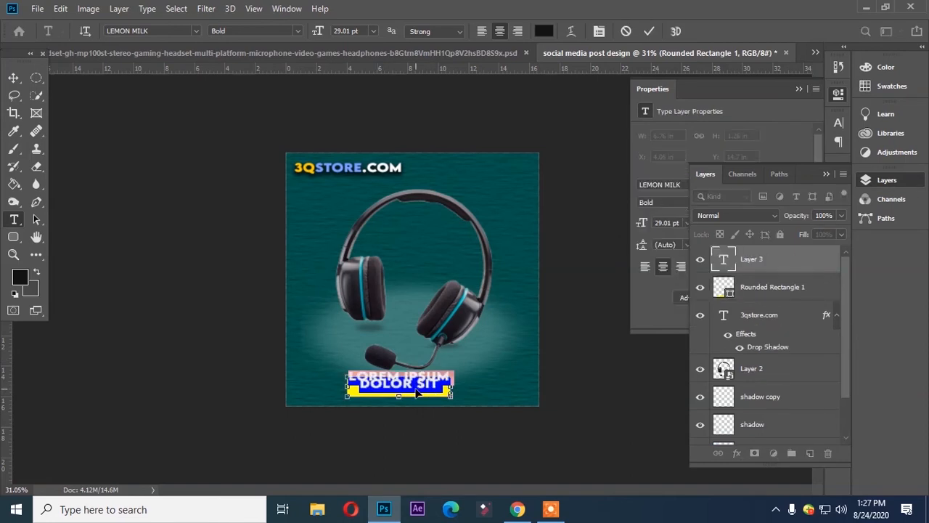
pyautogui.click(20, 80)
pyautogui.hotkey('ctrl', 'z')
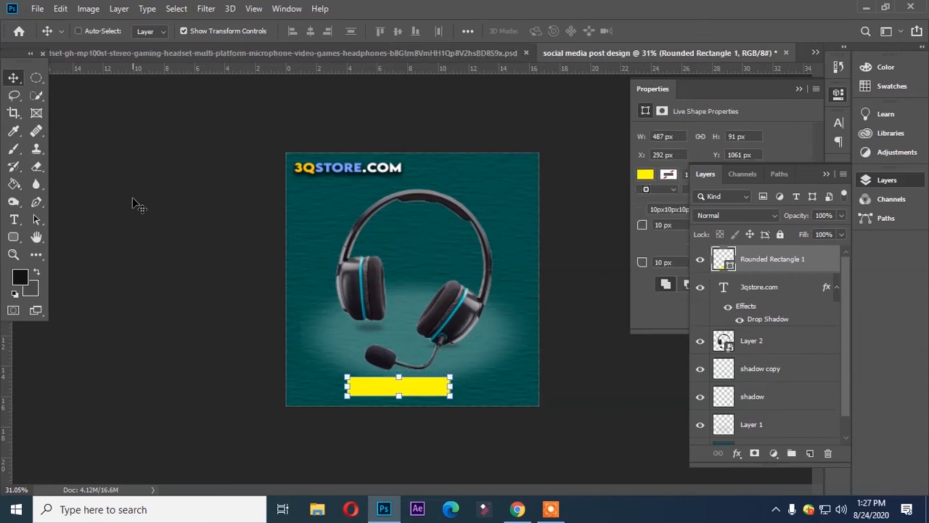
# - Add the text SHOP NOW on its own layer and position it over the yellow rounded rectangle
pyautogui.click(14, 219)
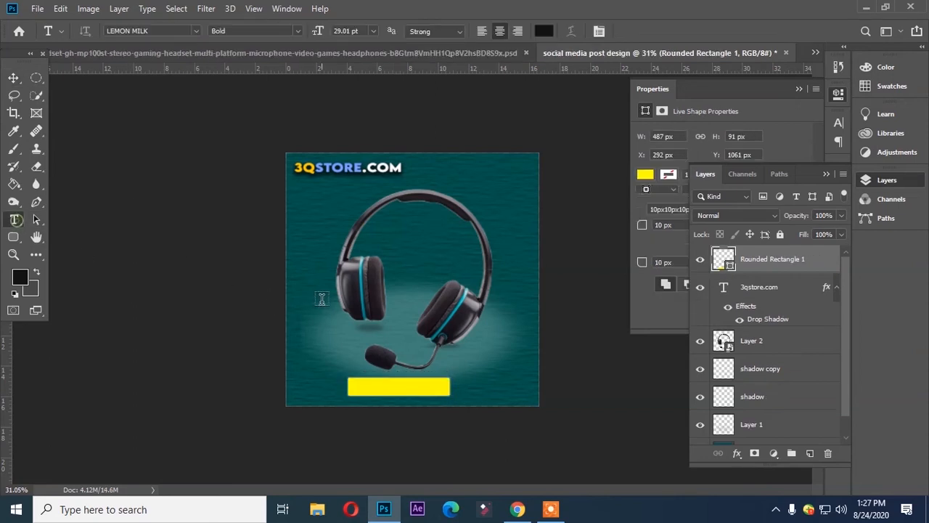
pyautogui.click(321, 301)
pyautogui.write('SHO')
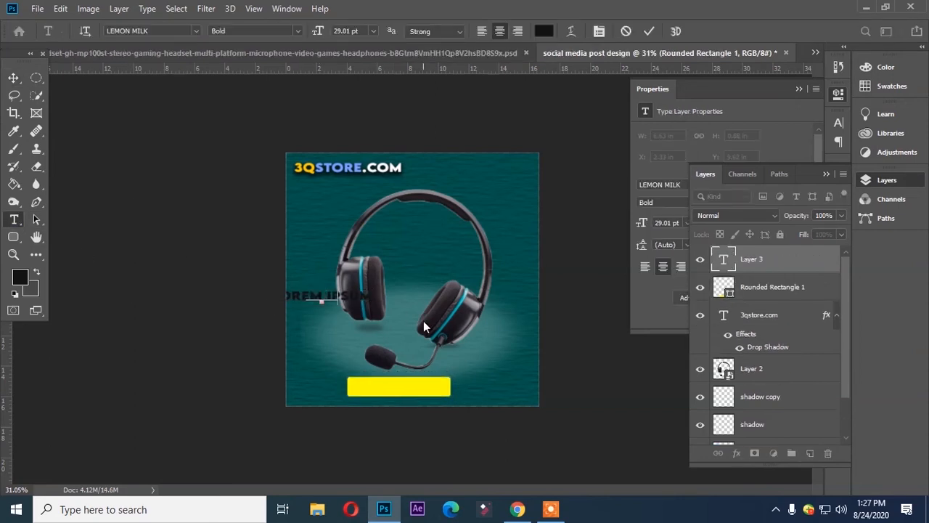
pyautogui.write('P NO')
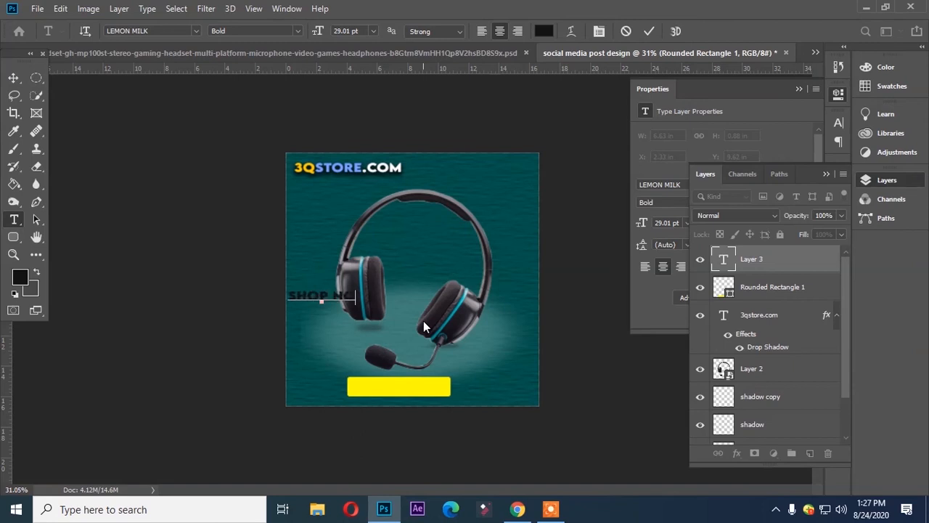
pyautogui.write('W')
pyautogui.moveTo(325, 314); pyautogui.dragTo(401, 408)
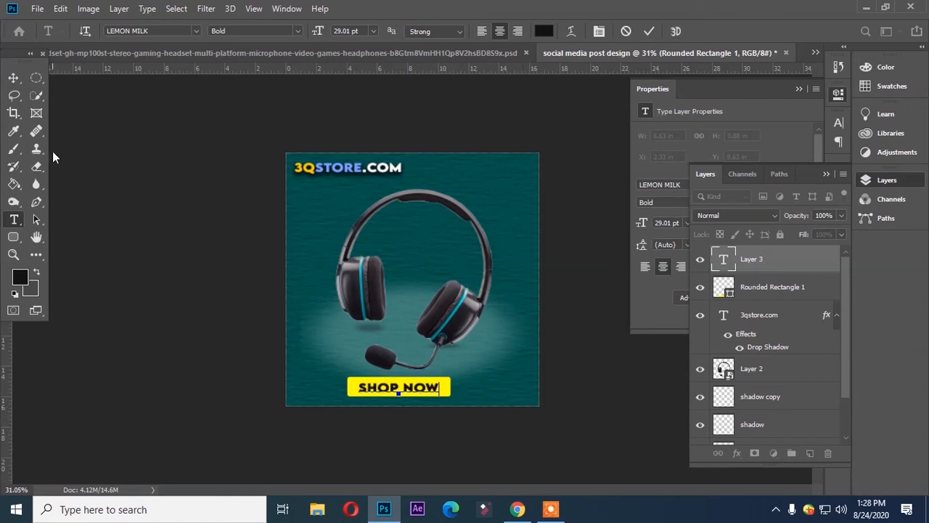
# - Recolor the SHOP NOW text with dark teal sampled from the background and nudge it into place within the yellow rectangle
pyautogui.click(544, 30)
pyautogui.click(493, 181)
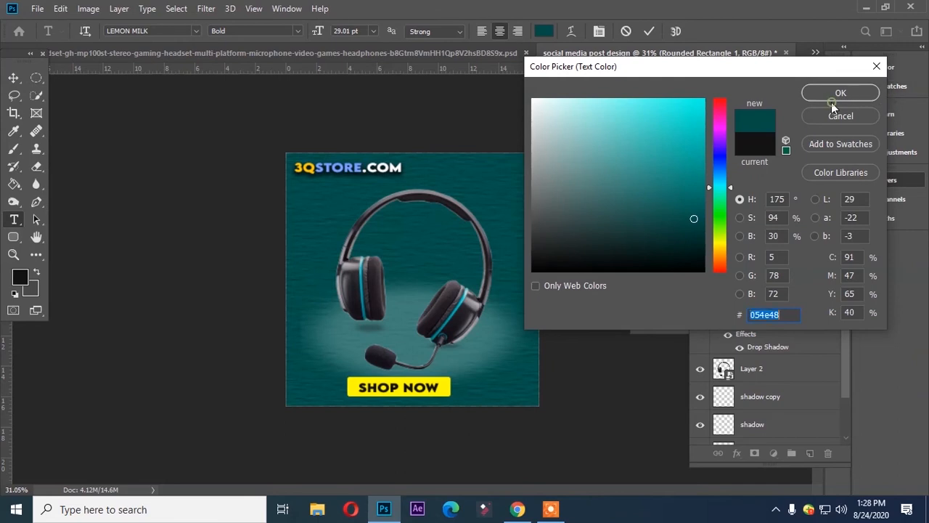
pyautogui.click(827, 94)
pyautogui.hotkey('ctrl', 'a')
pyautogui.click(544, 30)
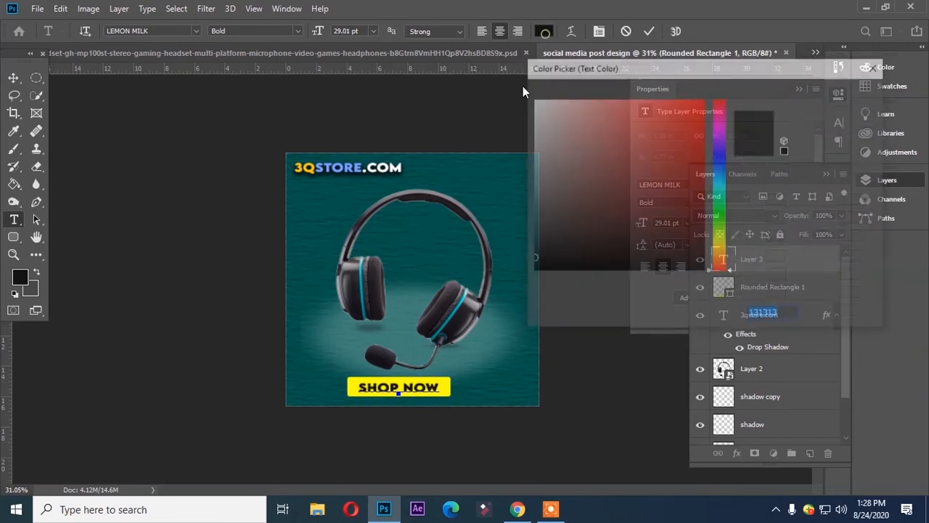
pyautogui.click(483, 187)
pyautogui.click(832, 94)
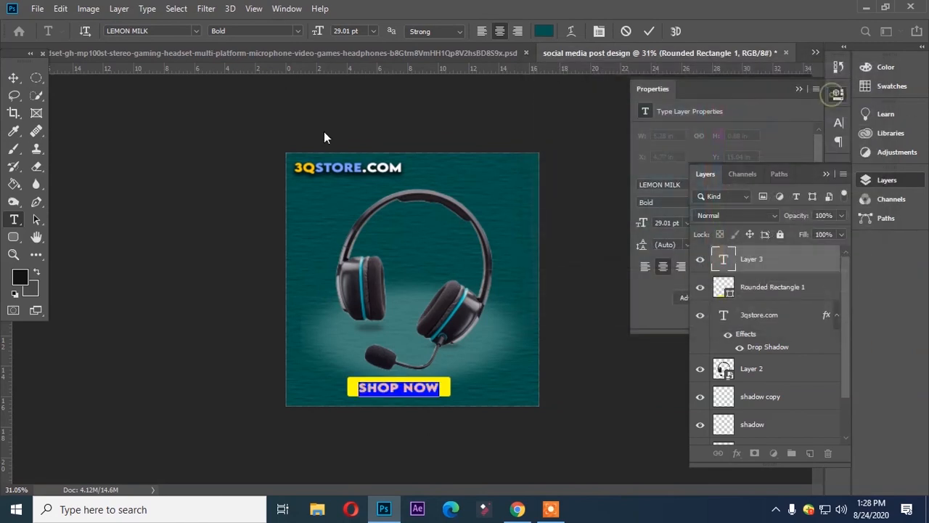
pyautogui.click(13, 79)
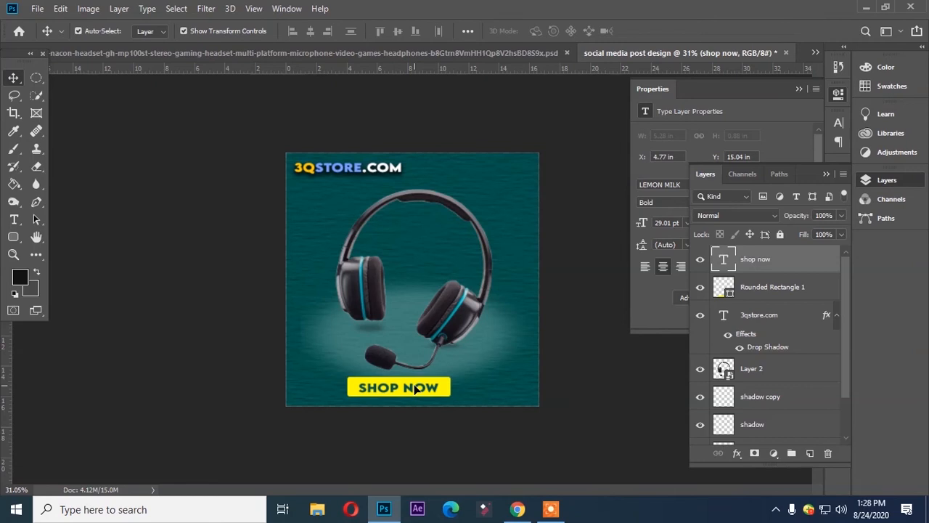
pyautogui.moveTo(416, 389); pyautogui.dragTo(415, 387)
# - Copy the layer style of the 3QSTORE.COM text and paste it onto the yellow rounded rectangle's layer
pyautogui.click(357, 169)
pyautogui.rightClick(768, 313)
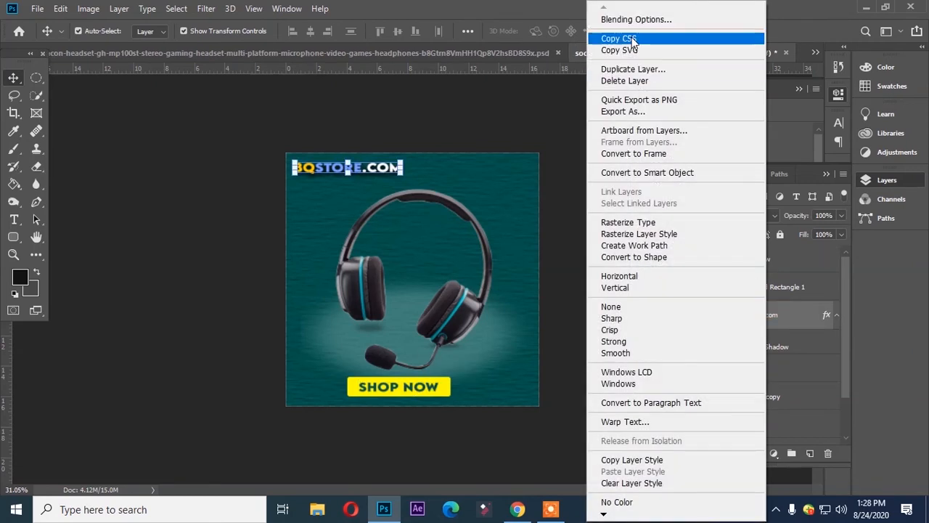
pyautogui.click(639, 458)
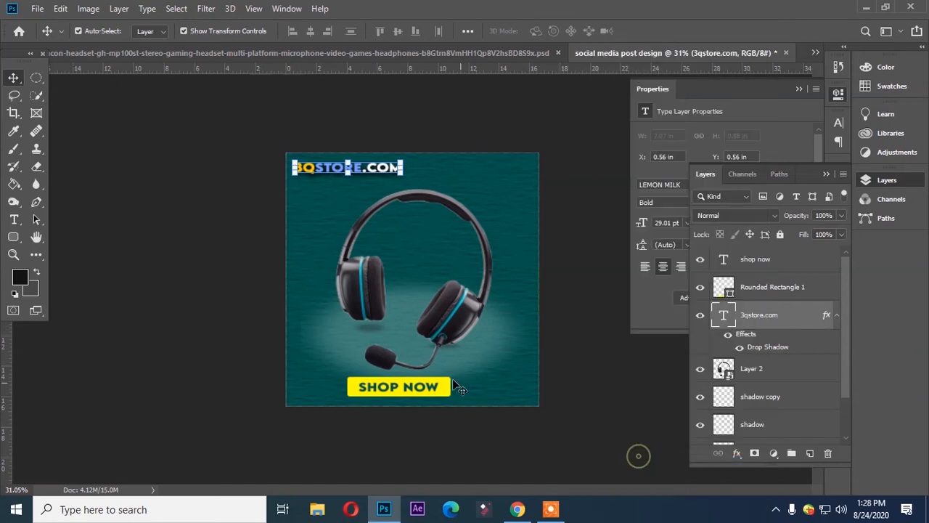
pyautogui.click(445, 386)
pyautogui.rightClick(790, 286)
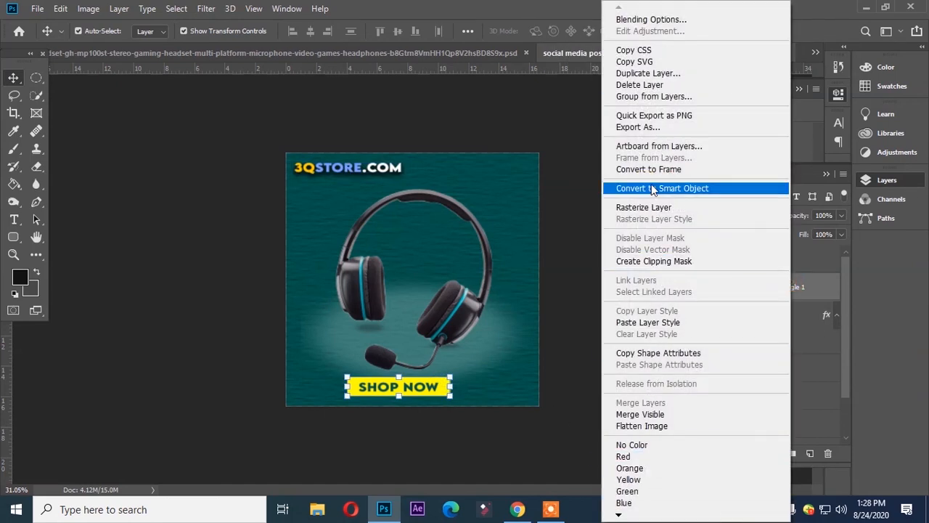
pyautogui.click(645, 322)
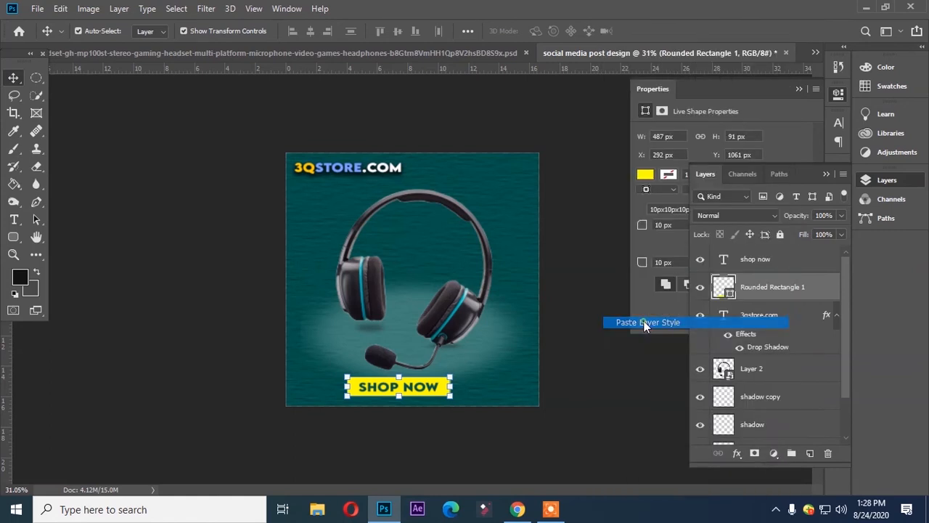
pyautogui.click(586, 332)
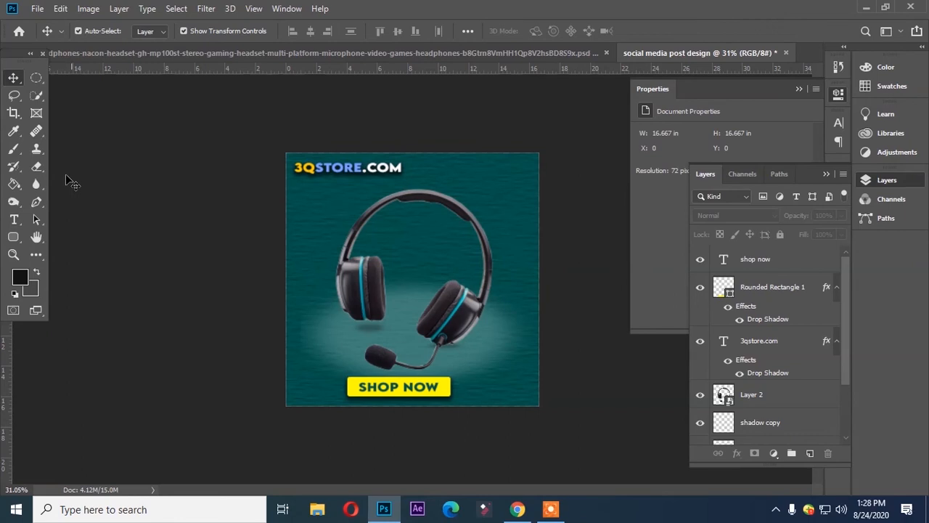
# - Add the two-line text #STAYSAFE and #STAY@HOME beside the 3QSTORE.COM title, near the canvas's upper-right corner
pyautogui.click(14, 219)
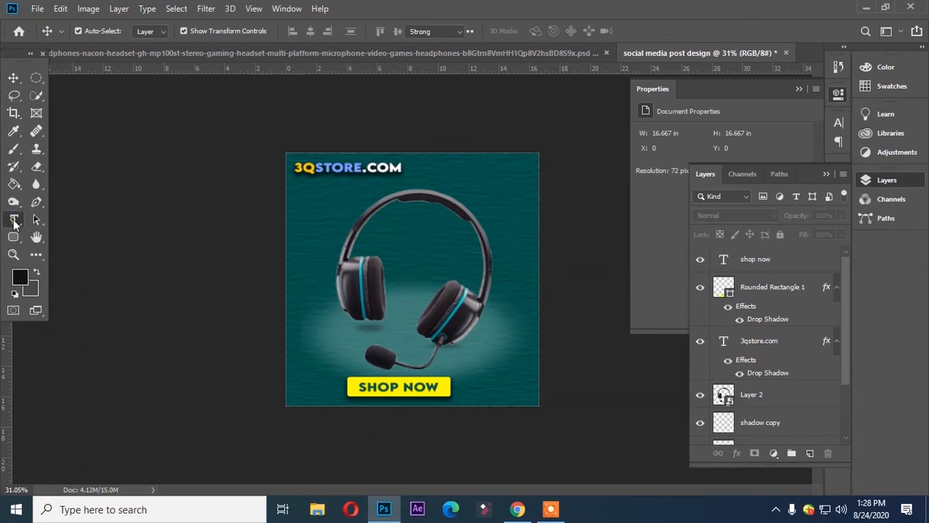
pyautogui.click(446, 174)
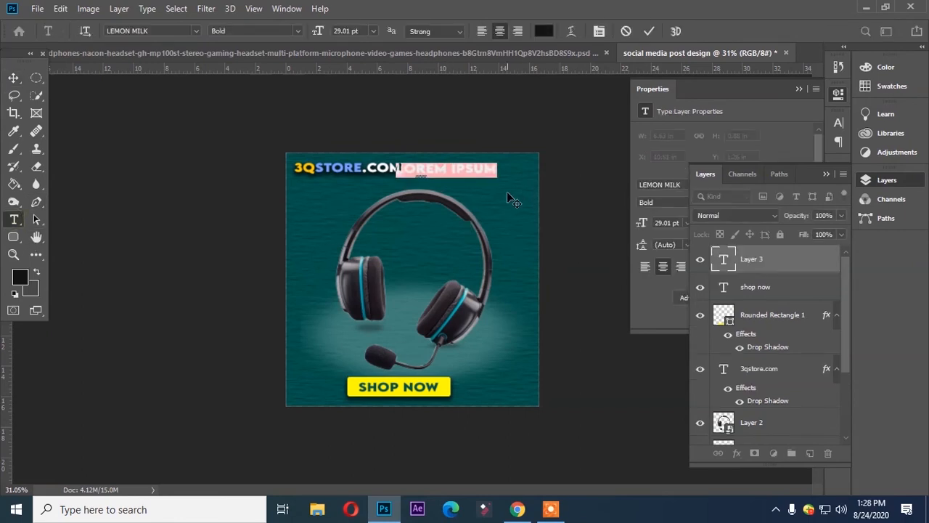
pyautogui.write('#')
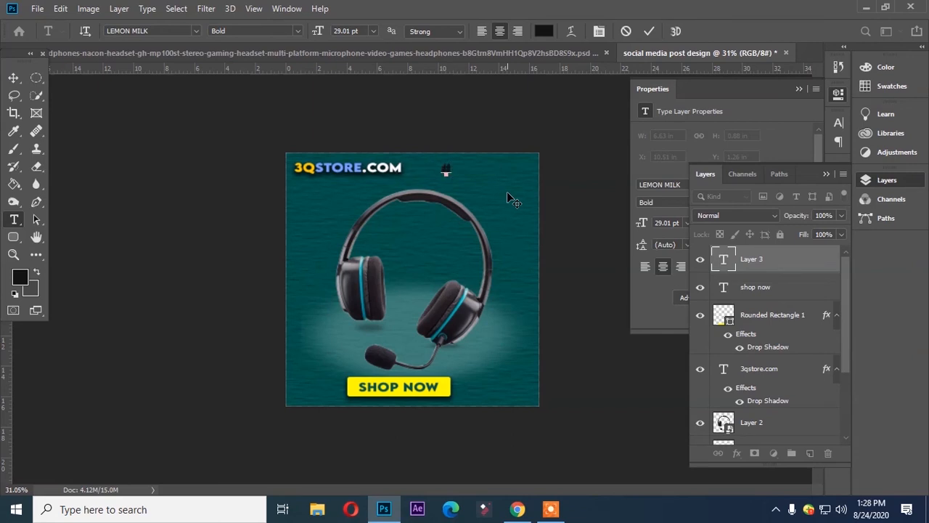
pyautogui.write('5TAYSAFE')
pyautogui.press('BackSpace')
pyautogui.press('BackSpace')
pyautogui.press('BackSpace')
pyautogui.press('BackSpace')
pyautogui.write('SAFE')
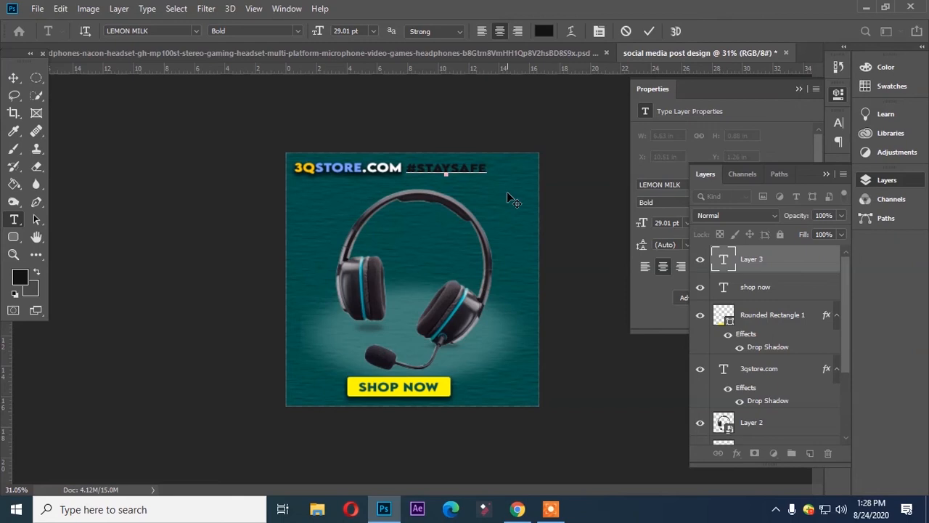
pyautogui.press('Return')
pyautogui.write('#STAYHOME')
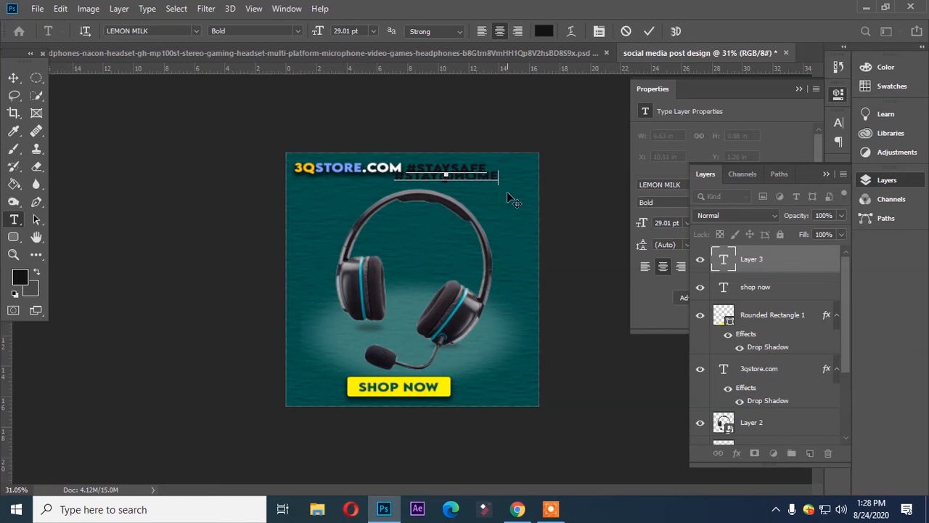
pyautogui.moveTo(482, 207); pyautogui.dragTo(527, 209)
# - Color both hashtag lines white (ffffff)
pyautogui.hotkey('ctrl', 'a')
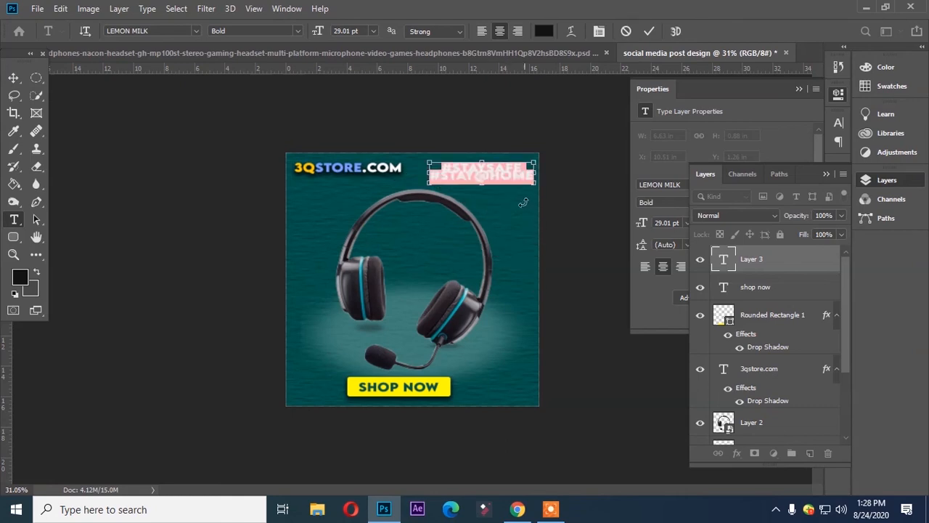
pyautogui.click(544, 31)
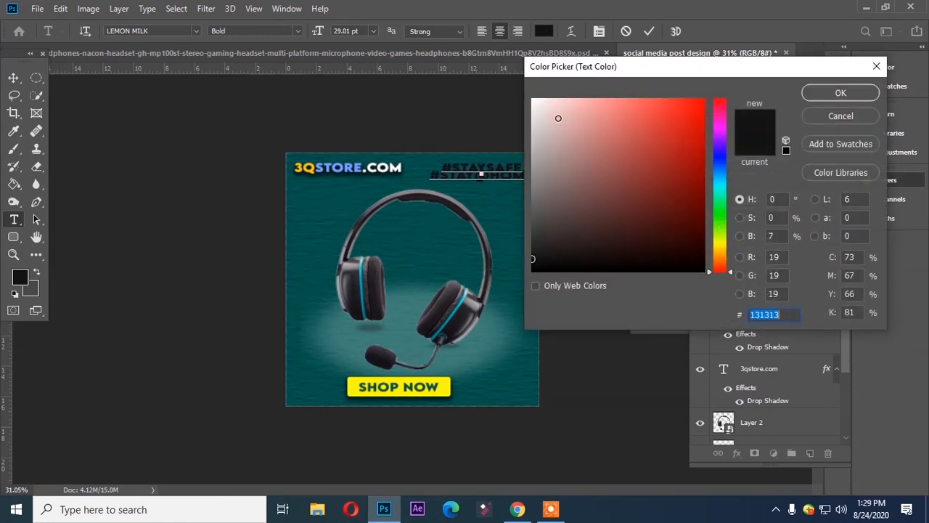
pyautogui.write('ffffff')
pyautogui.click(827, 94)
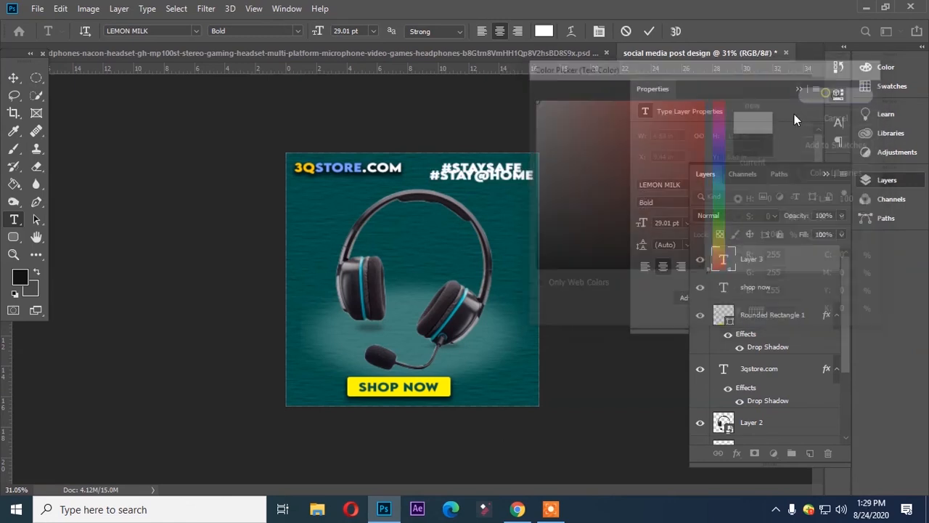
# - Set the hashtag text's leading to 51 pt and its font style to Light
pyautogui.hotkey('ctrl', 't')
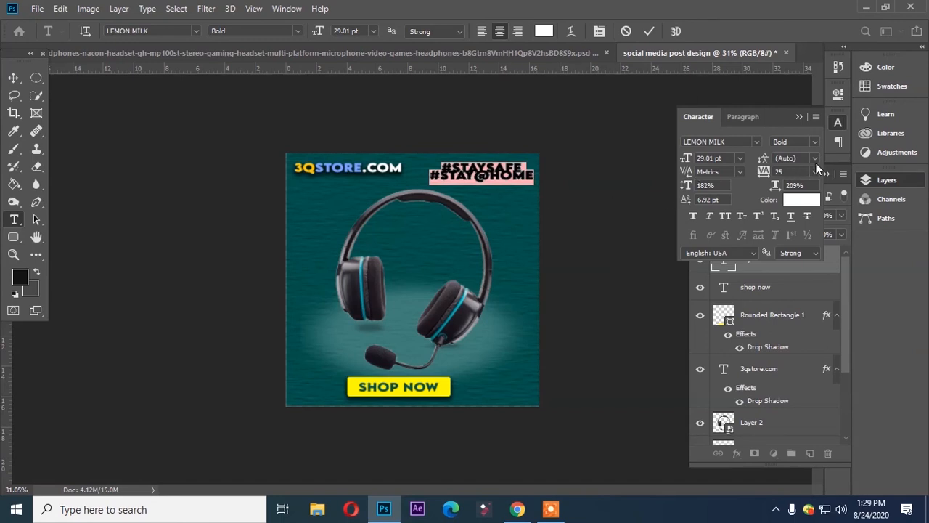
pyautogui.moveTo(763, 160); pyautogui.dragTo(773, 161)
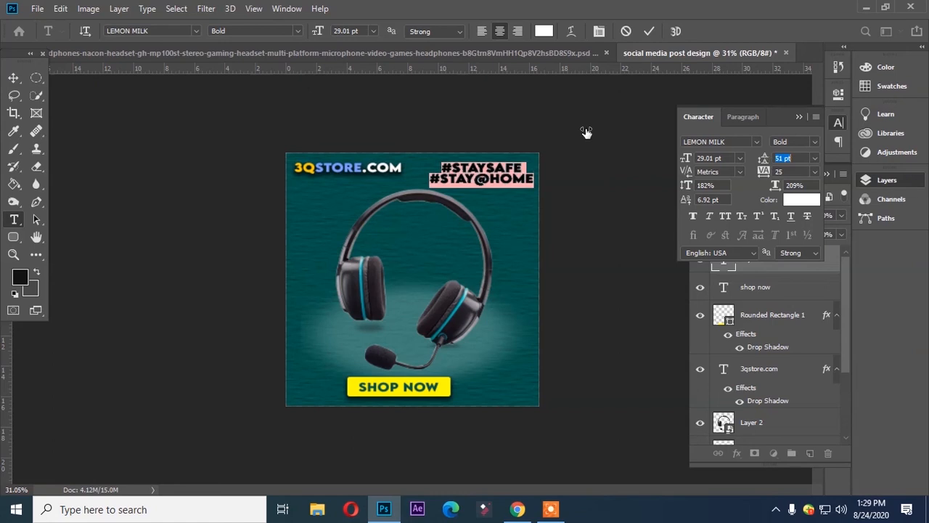
pyautogui.click(298, 32)
pyautogui.click(267, 45)
pyautogui.click(13, 77)
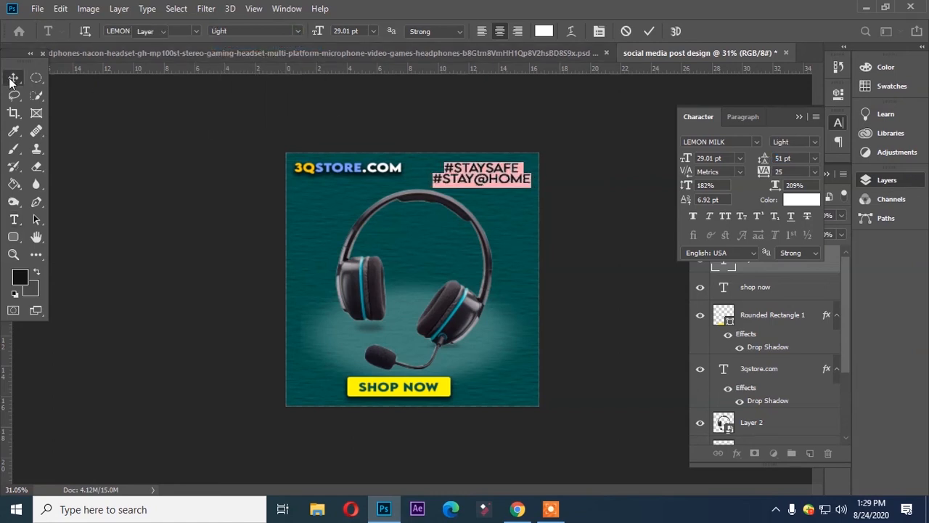
pyautogui.hotkey('ctrl', 't')
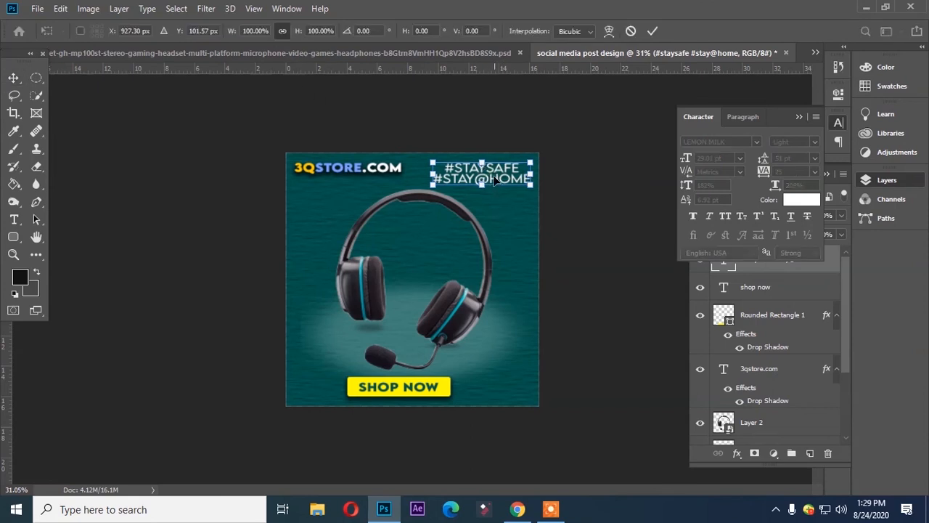
pyautogui.press('Return')
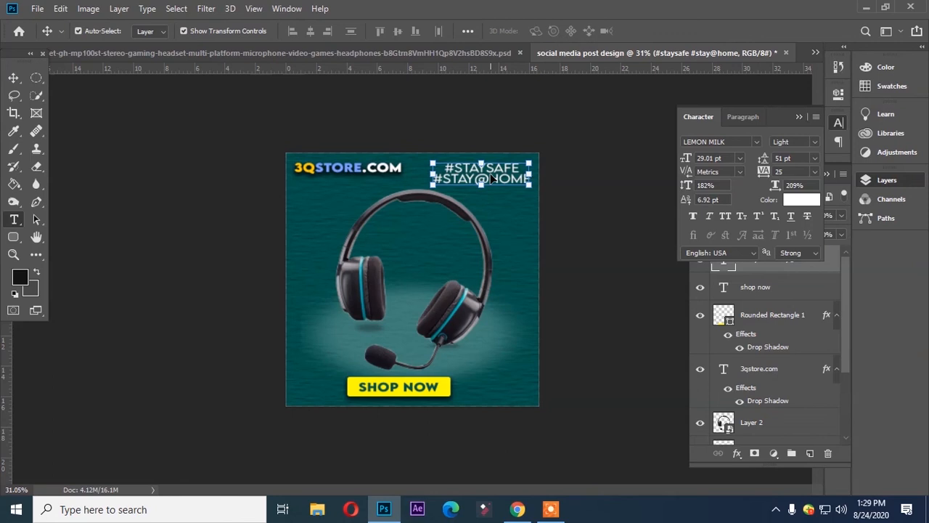
# - Reduce the hashtag text to 17.01 pt, move it closer to the canvas's upper-right corner and deselect it
pyautogui.press('t')
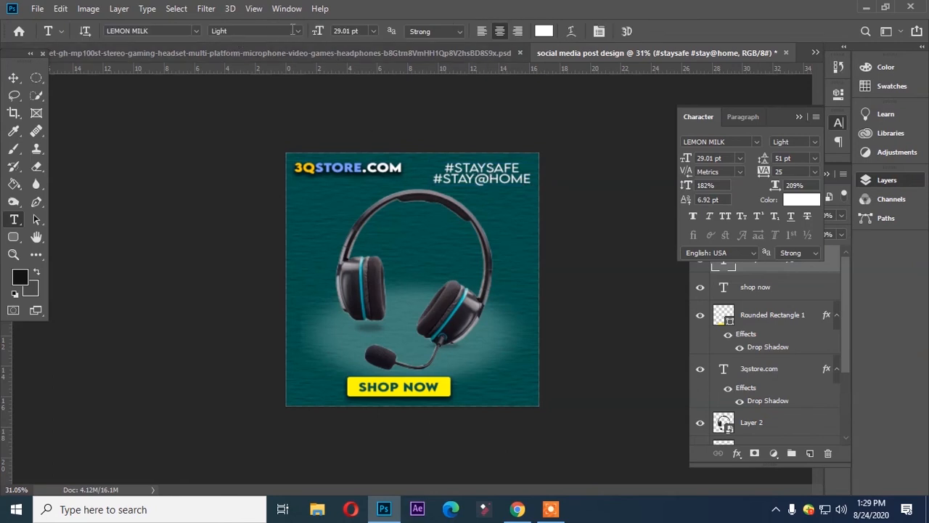
pyautogui.moveTo(320, 31); pyautogui.dragTo(310, 31)
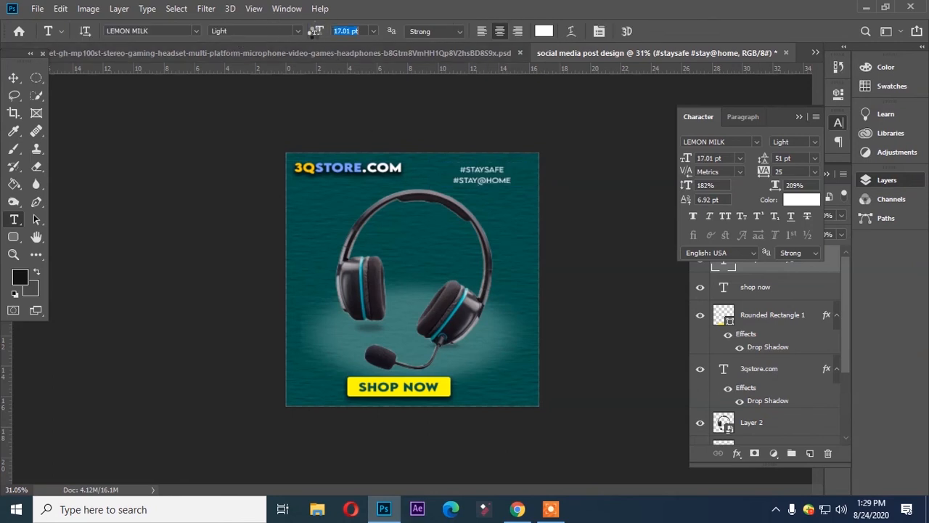
pyautogui.click(13, 78)
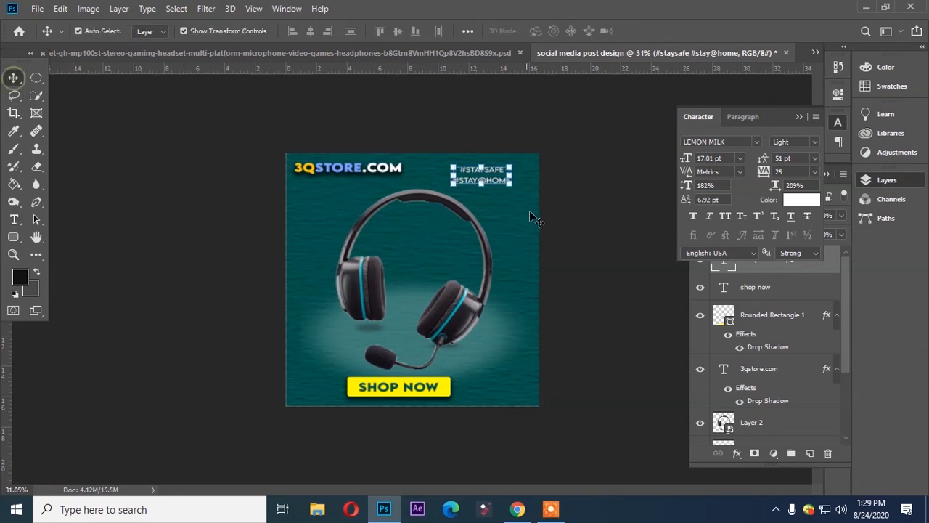
pyautogui.moveTo(488, 177); pyautogui.dragTo(504, 172)
pyautogui.click(602, 225)
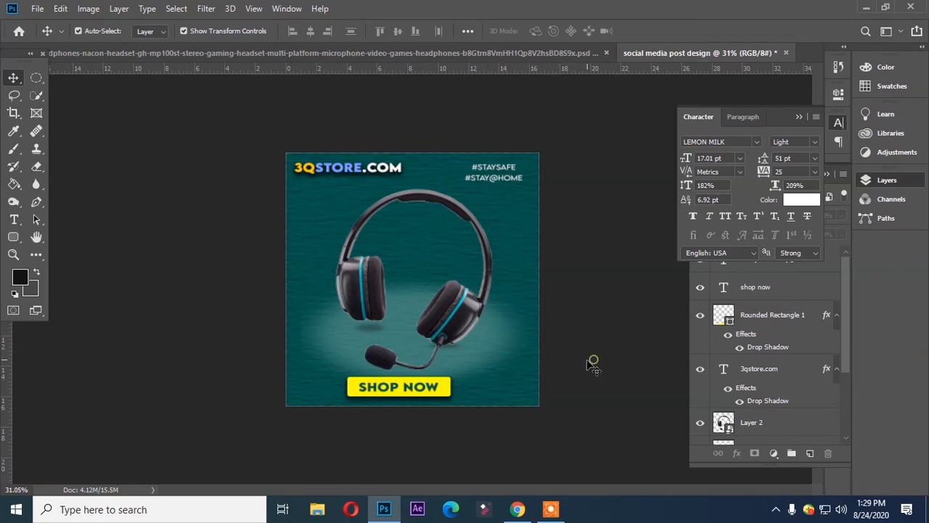
# - Add the text SOUNDS FEELS BEER across the upper part of the headset
pyautogui.click(426, 384)
pyautogui.click(574, 377)
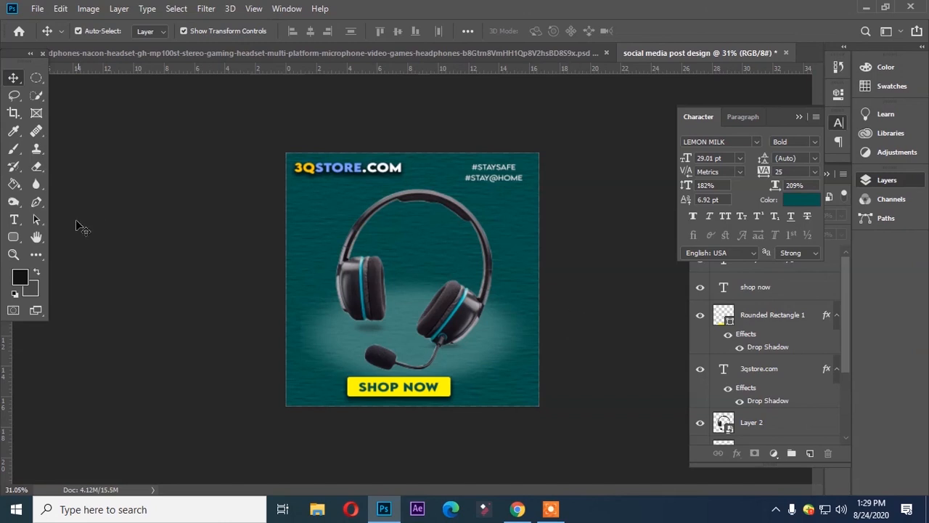
pyautogui.click(15, 218)
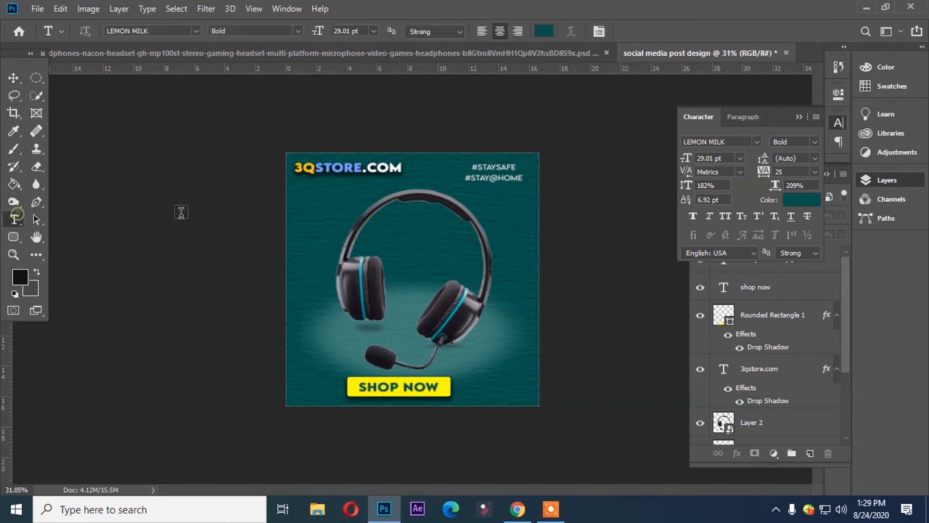
pyautogui.click(391, 225)
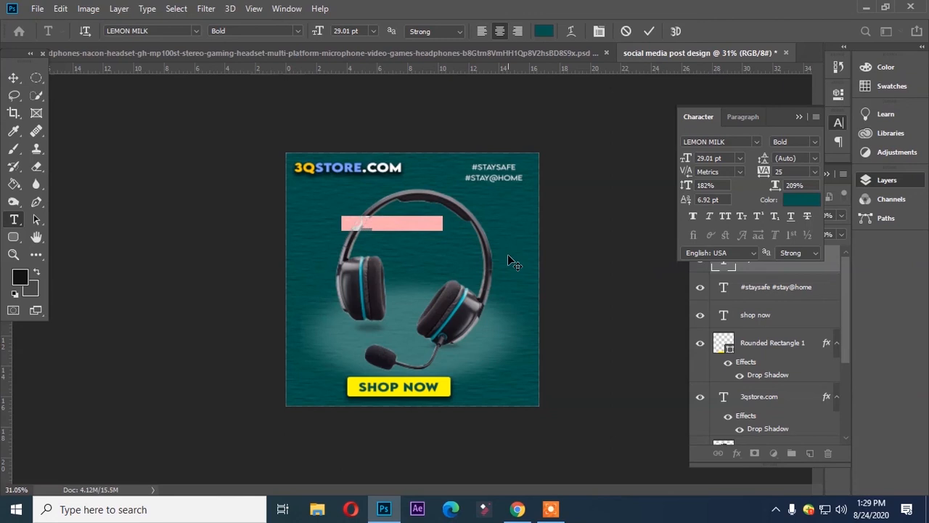
pyautogui.press('BackSpace')
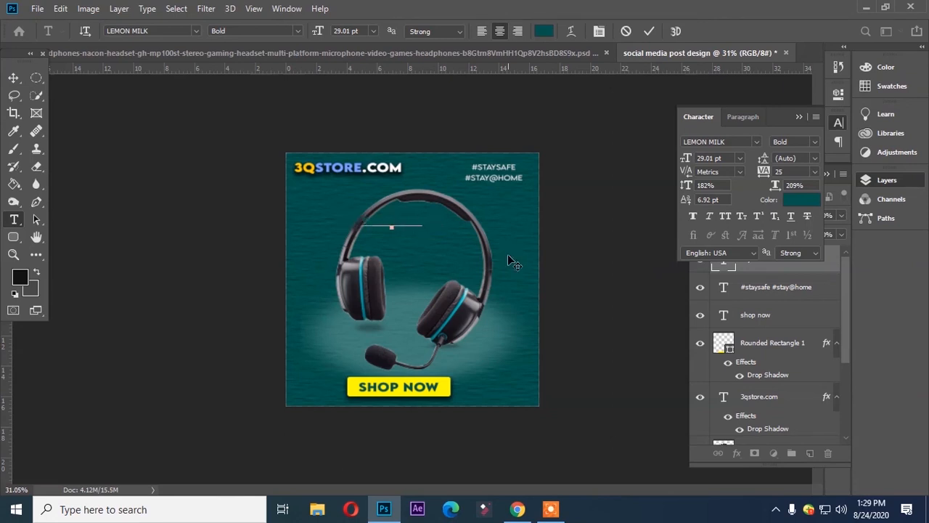
pyautogui.write('HEADSET PRO')
# - Color the whole SOUNDS FEELS BEER line white (ffffff)
pyautogui.press('ctrl')
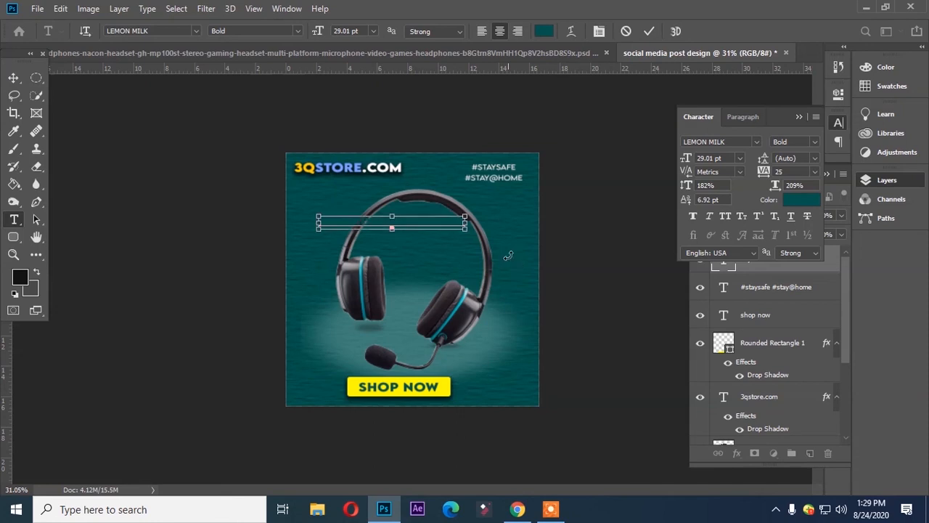
pyautogui.hotkey('ctrl', 'a')
pyautogui.click(544, 30)
pyautogui.write('ffffff')
pyautogui.click(844, 90)
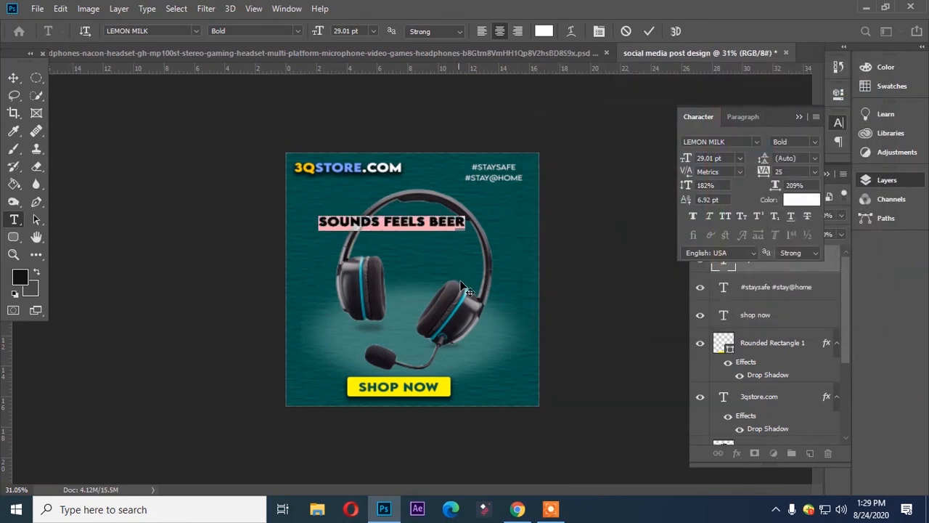
# - Move the slogan up and right onto the headband's arch and break it into two lines after SOUNDS
pyautogui.moveTo(446, 266); pyautogui.dragTo(474, 246)
pyautogui.click(416, 207)
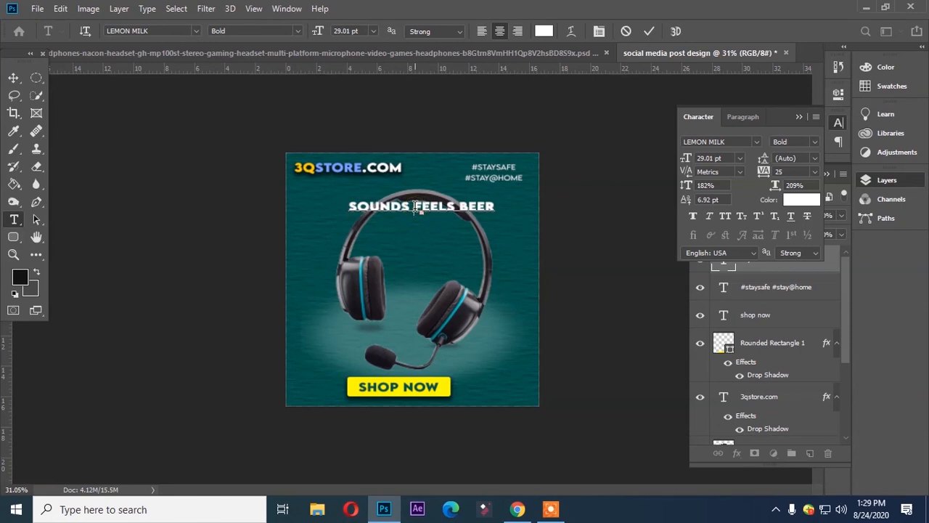
pyautogui.press('Return')
# - Set the leading of the two-line slogan to 88 pt
pyautogui.hotkey('ctrl', 'a')
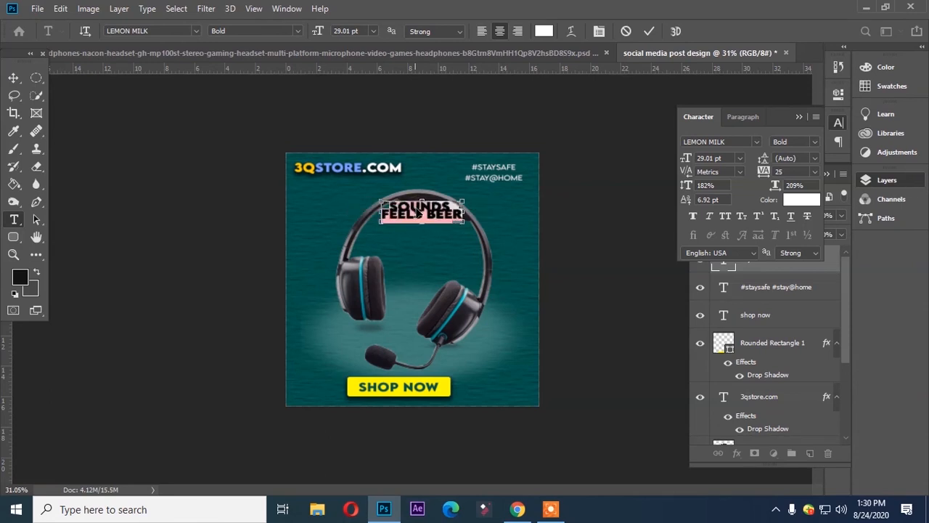
pyautogui.moveTo(766, 157); pyautogui.dragTo(805, 161)
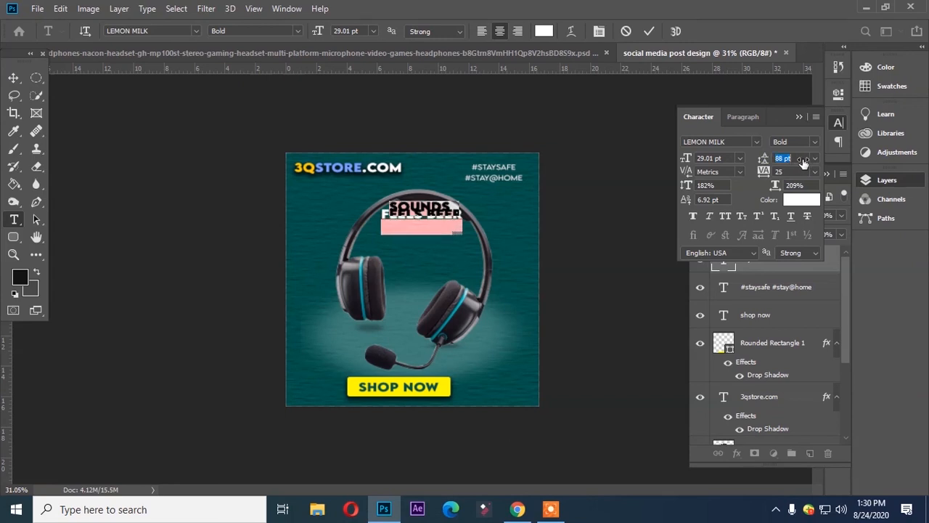
pyautogui.click(423, 223)
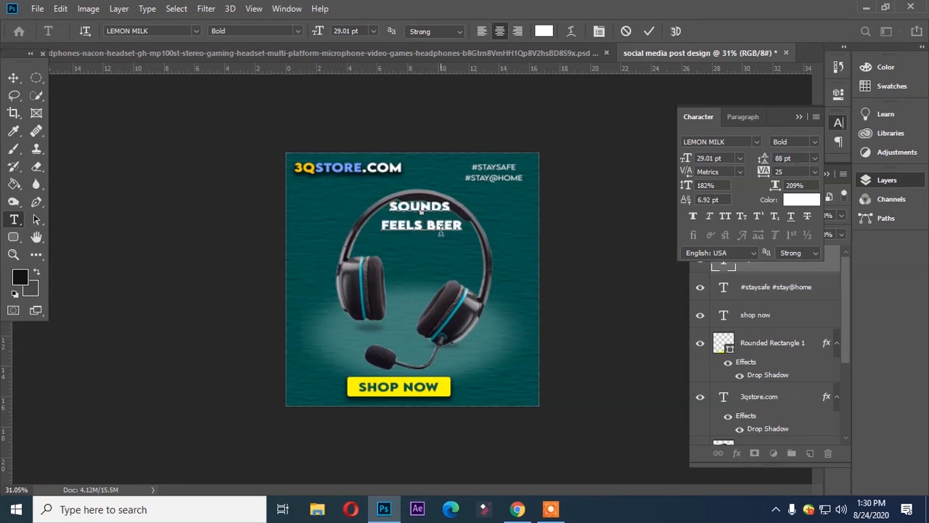
# - Correct BEER to BETTER in the slogan and put that word on its own third line
pyautogui.click(444, 226)
pyautogui.write('TT')
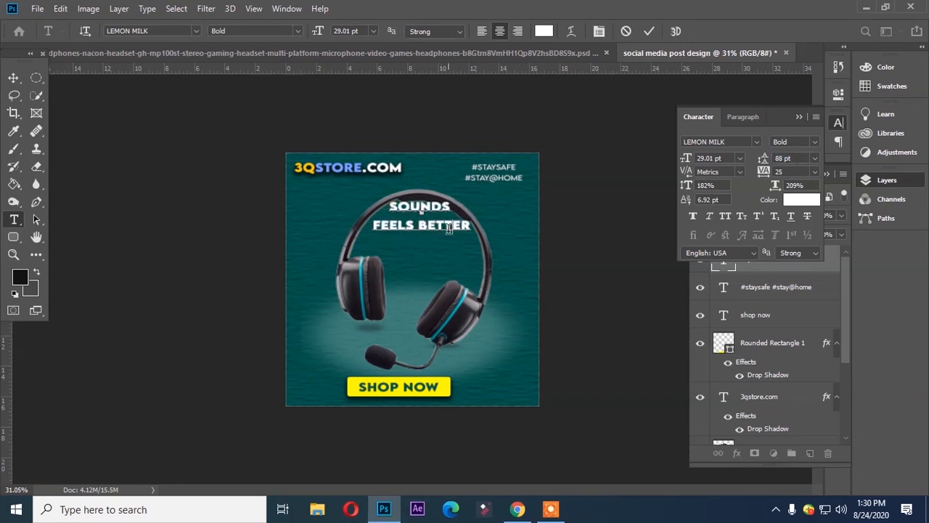
pyautogui.click(419, 227)
pyautogui.press('Return')
# - Move the three-line slogan down inside the headband, clear of its arch, and finish editing the text
pyautogui.hotkey('ctrl', 'a')
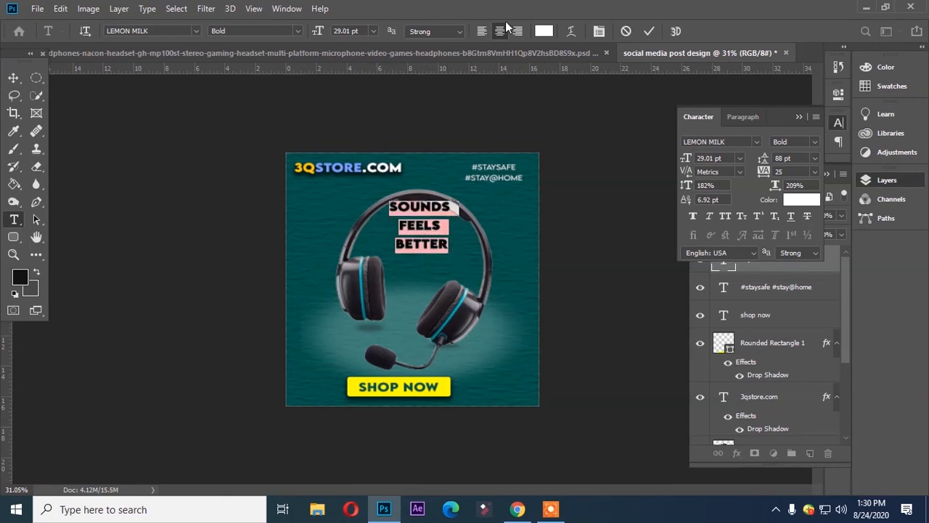
pyautogui.moveTo(411, 287); pyautogui.dragTo(406, 308)
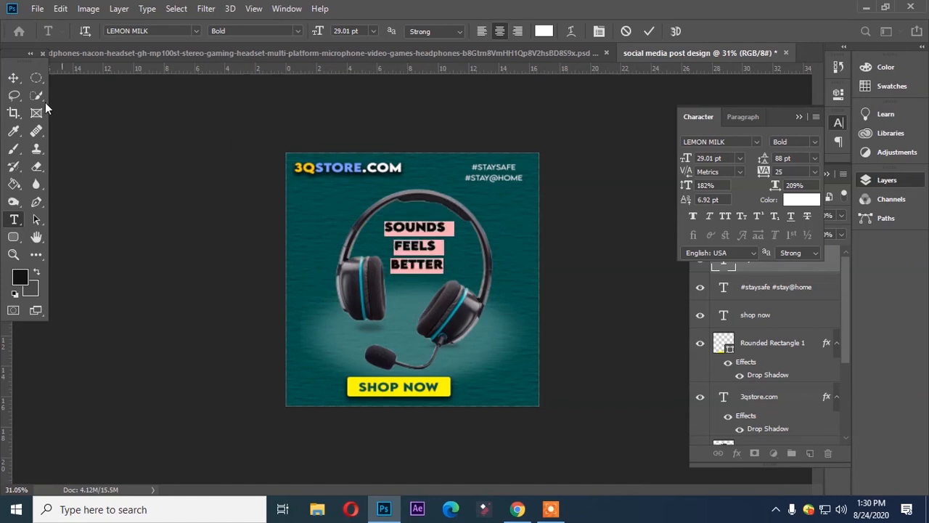
pyautogui.click(13, 77)
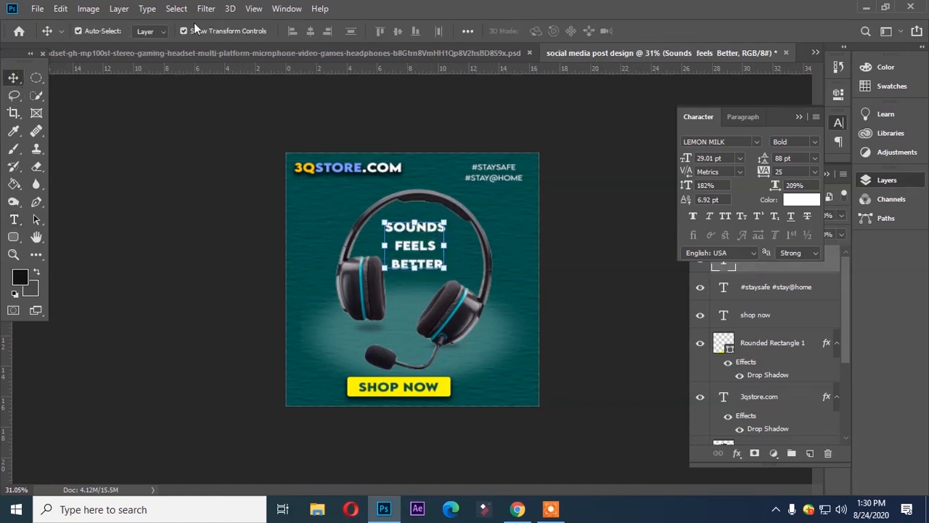
# - Set the slogan's font style to Regular, move it slightly lower inside the headset and deselect it
pyautogui.press('t')
pyautogui.click(296, 30)
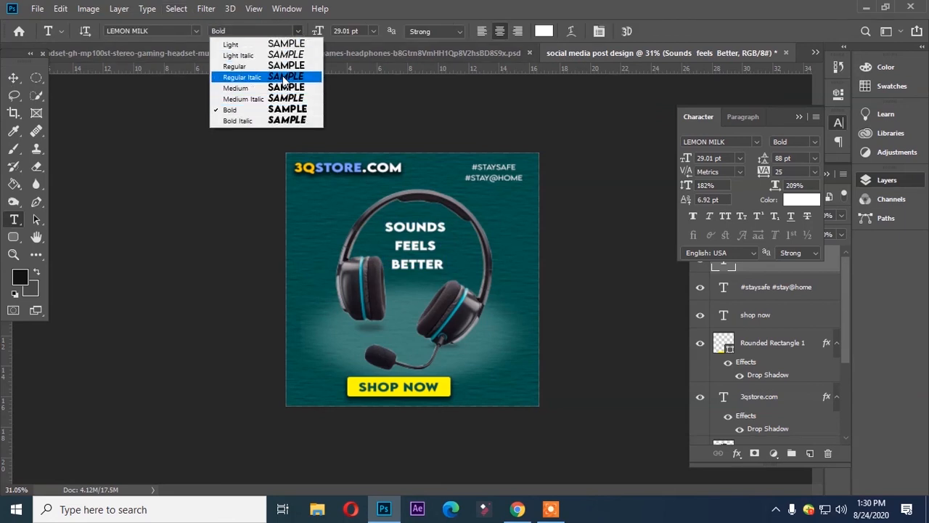
pyautogui.click(235, 66)
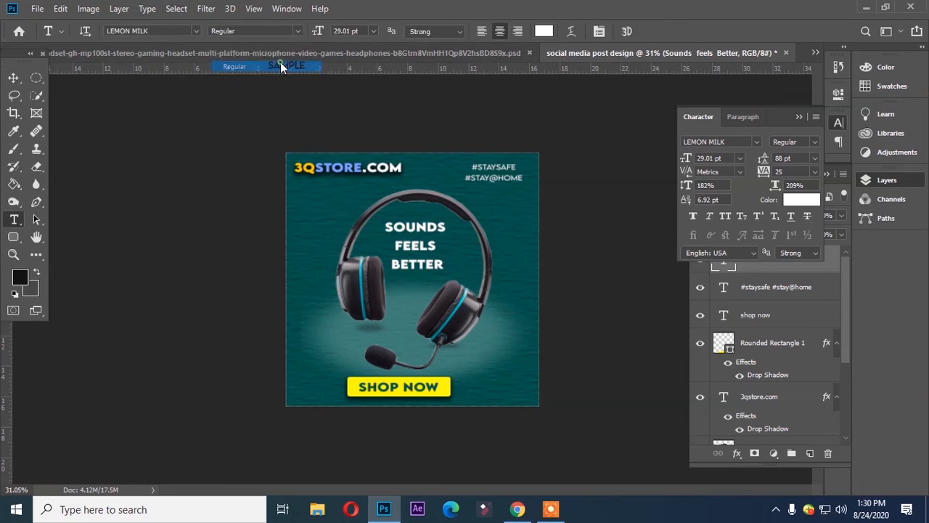
pyautogui.click(14, 78)
pyautogui.moveTo(411, 234); pyautogui.dragTo(411, 250)
pyautogui.click(128, 185)
pyautogui.click(13, 237)
pyautogui.click(73, 288)
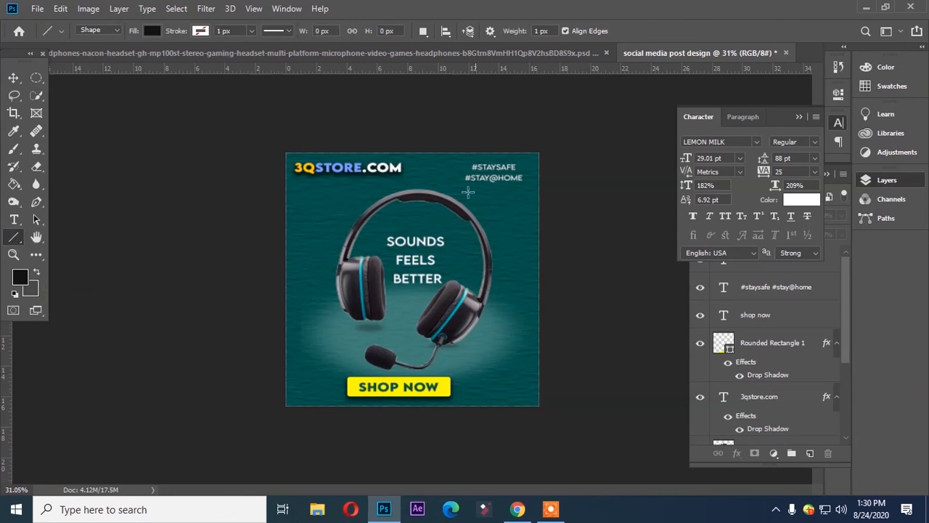
pyautogui.moveTo(461, 186); pyautogui.dragTo(531, 185)
pyautogui.click(14, 78)
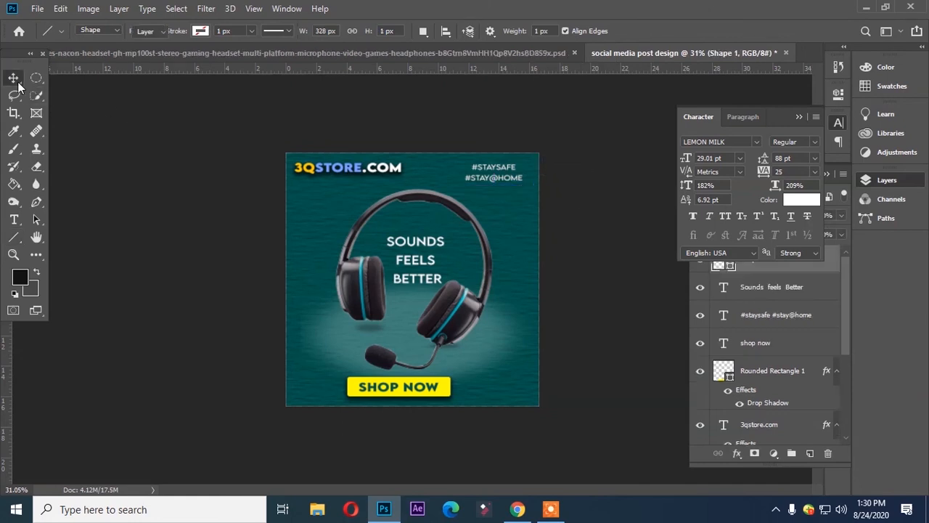
pyautogui.click(199, 143)
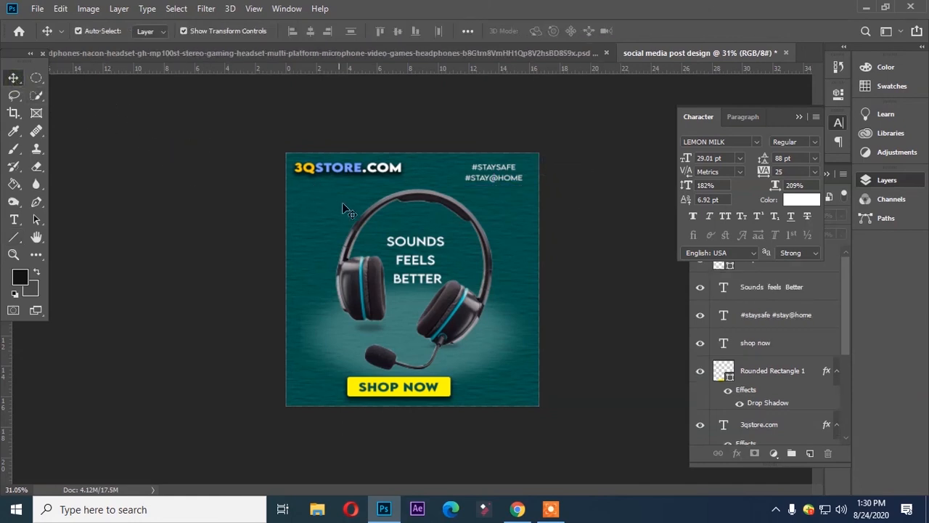
# - Draw a white (ffffff) horizontal line about 284 px long and 1 px thick beneath the hashtags and shift it slightly right
pyautogui.click(20, 276)
pyautogui.write('ffffff')
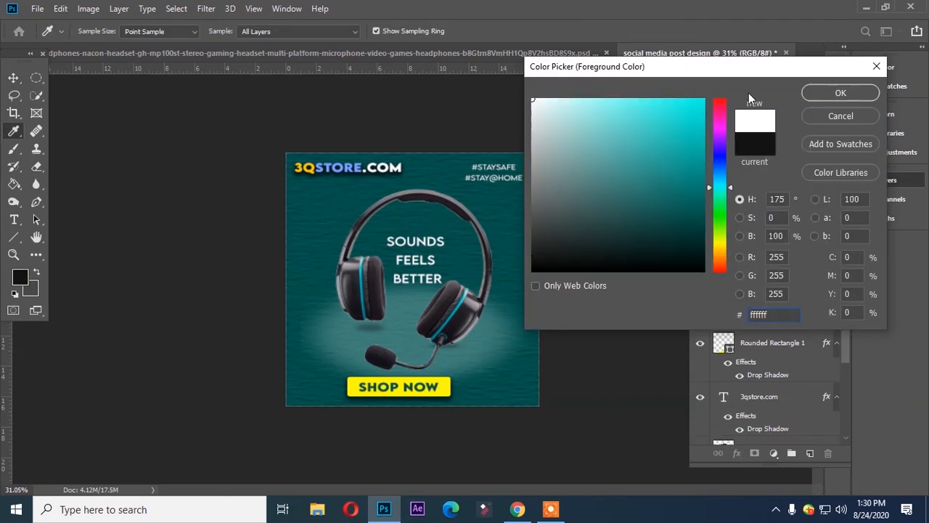
pyautogui.click(840, 93)
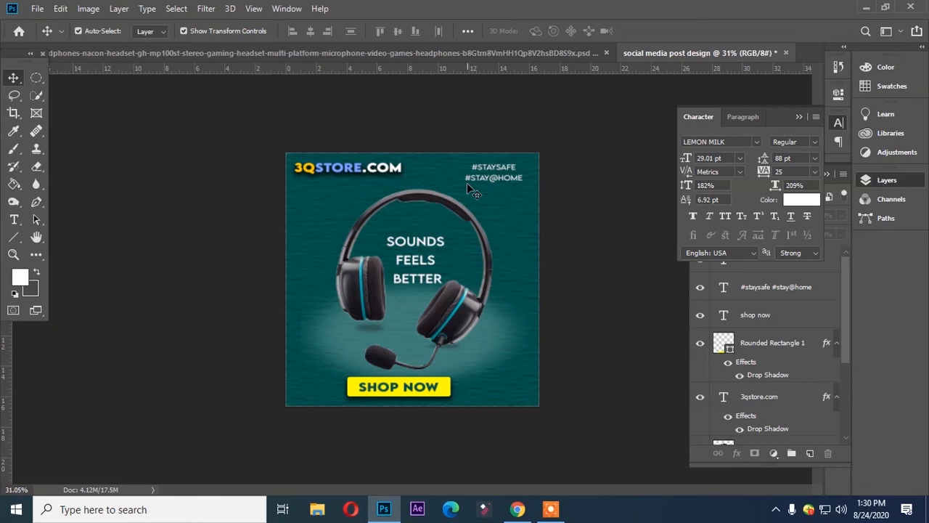
pyautogui.press('u')
pyautogui.moveTo(462, 186); pyautogui.dragTo(524, 186)
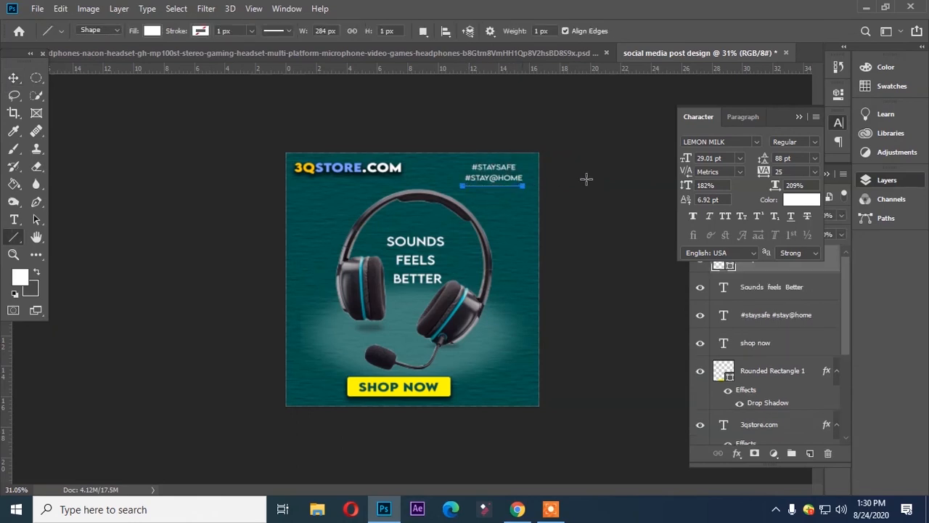
pyautogui.click(13, 78)
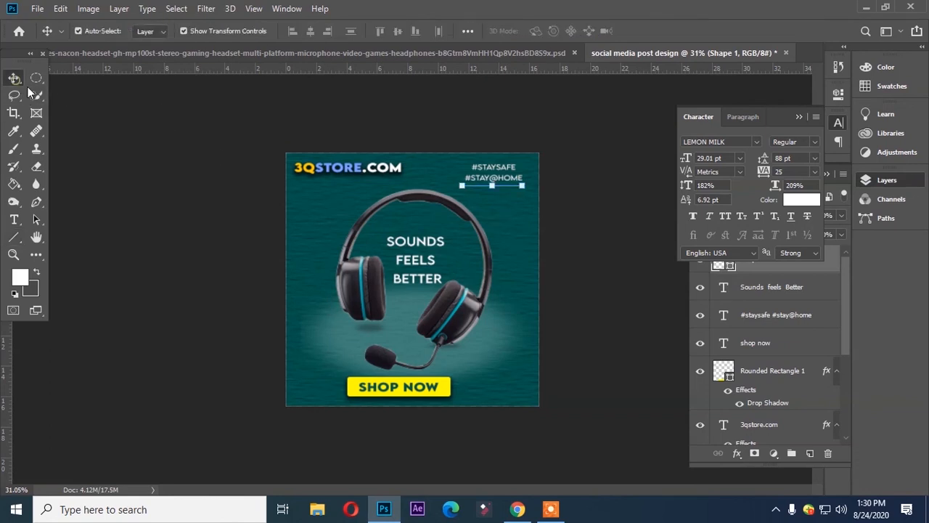
pyautogui.click(592, 169)
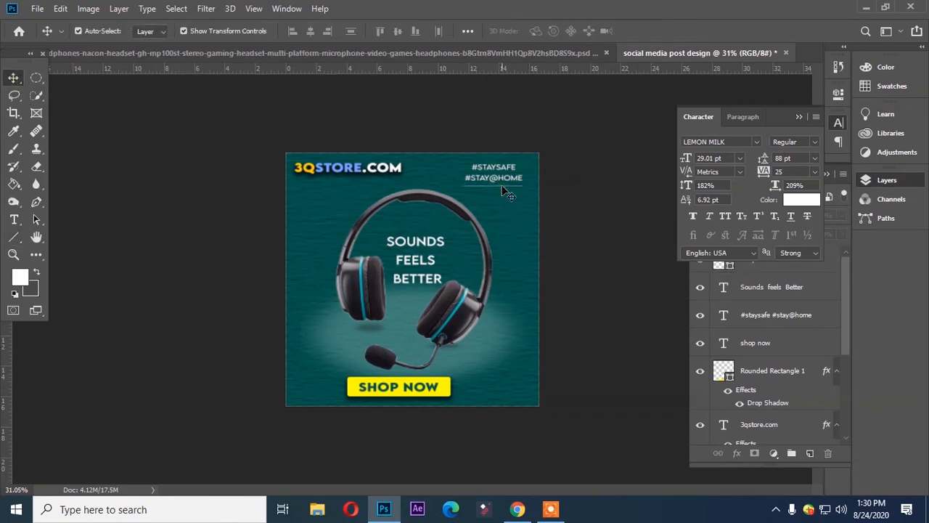
pyautogui.moveTo(499, 185); pyautogui.dragTo(508, 186)
pyautogui.click(575, 181)
pyautogui.hotkey('ctrl', '-')
pyautogui.hotkey('ctrl', '-')
pyautogui.hotkey('ctrl', '-')
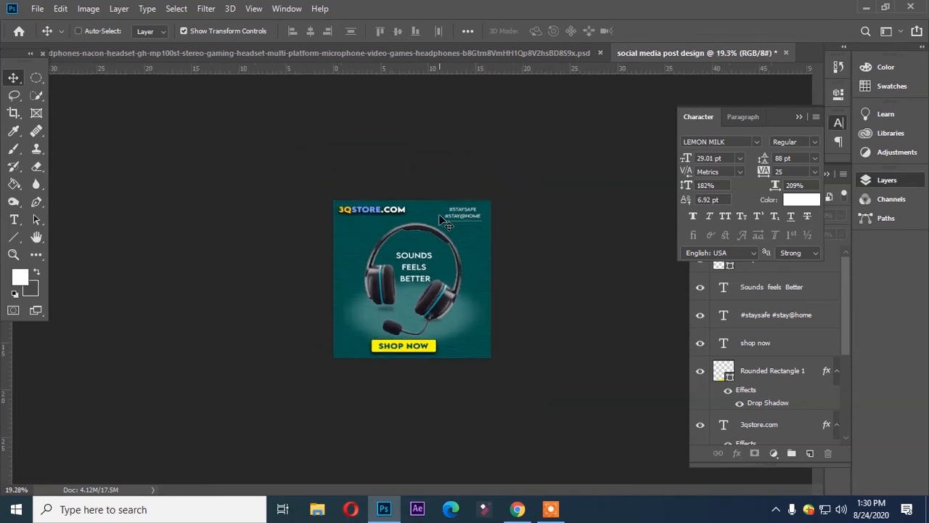
pyautogui.hotkey('ctrl', '+')
pyautogui.hotkey('ctrl', '+')
pyautogui.hotkey('ctrl', '-')
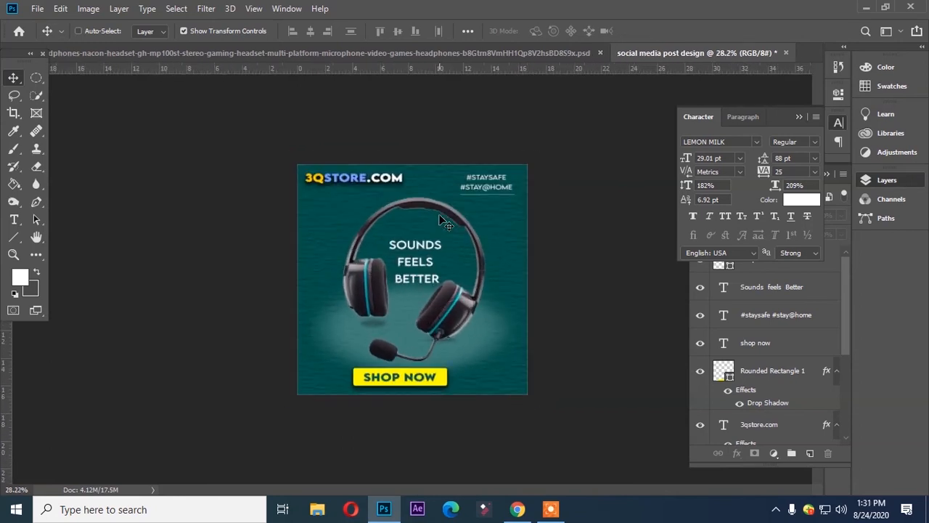